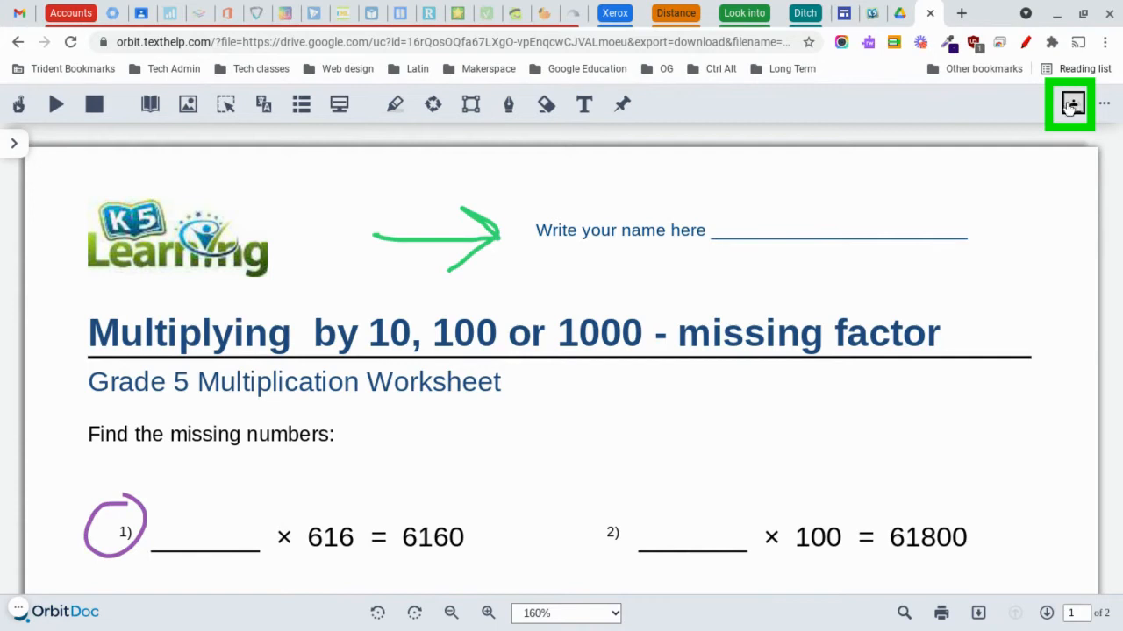
Share the worksheet to Google Classroom as a new assignment for the Sample class.
{"action": "left_click", "coordinate": [1071, 104]}
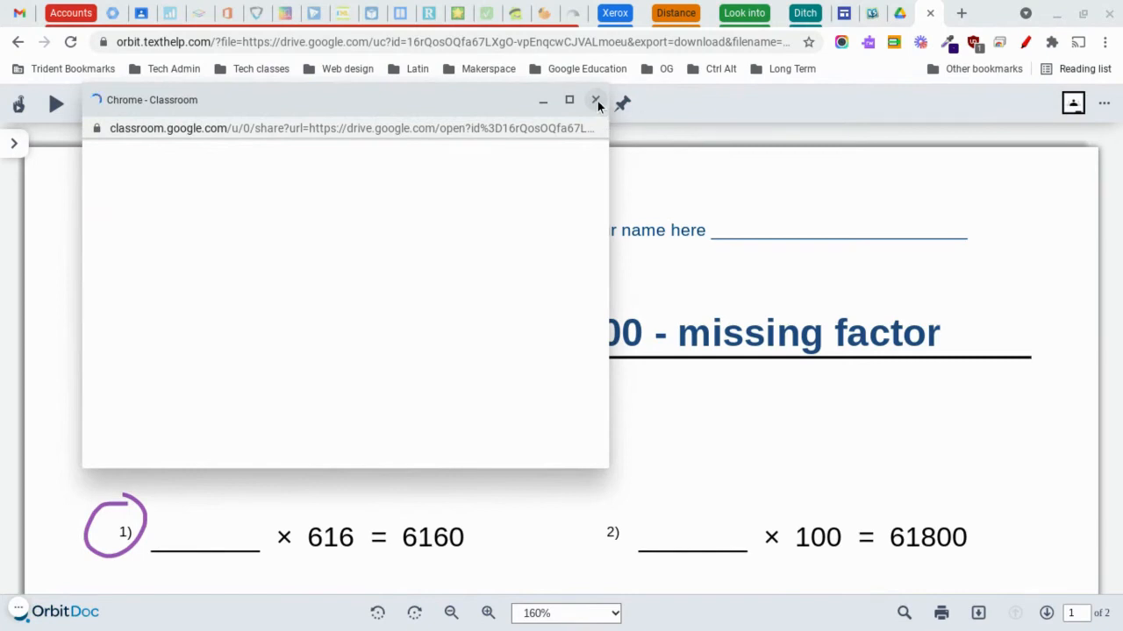
{"action": "left_click", "coordinate": [596, 100]}
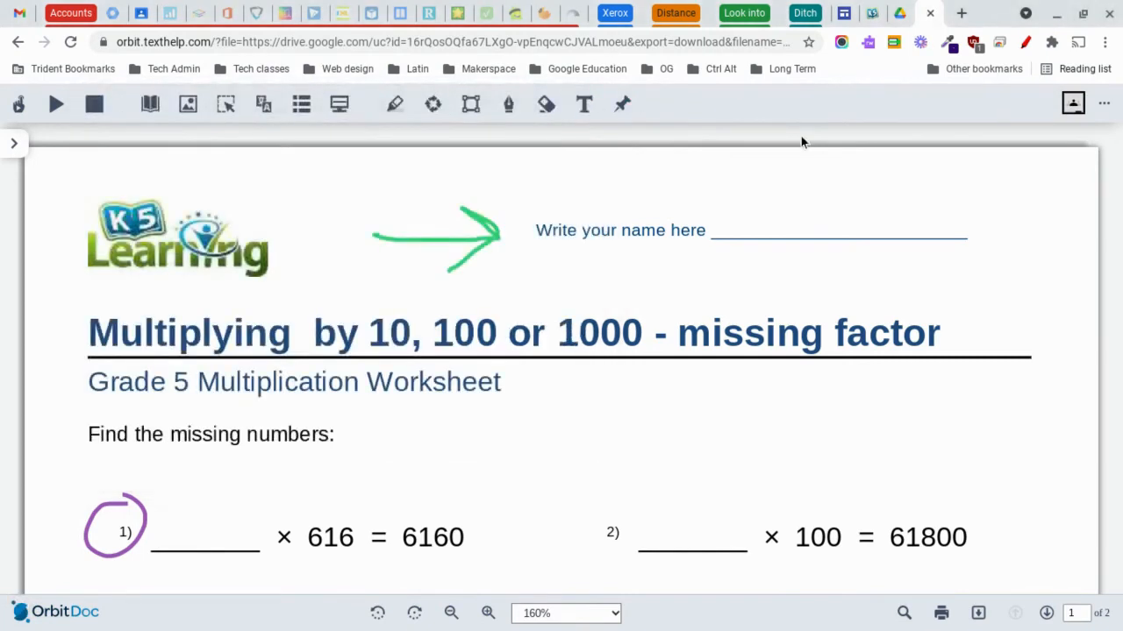
{"action": "left_click", "coordinate": [1074, 104]}
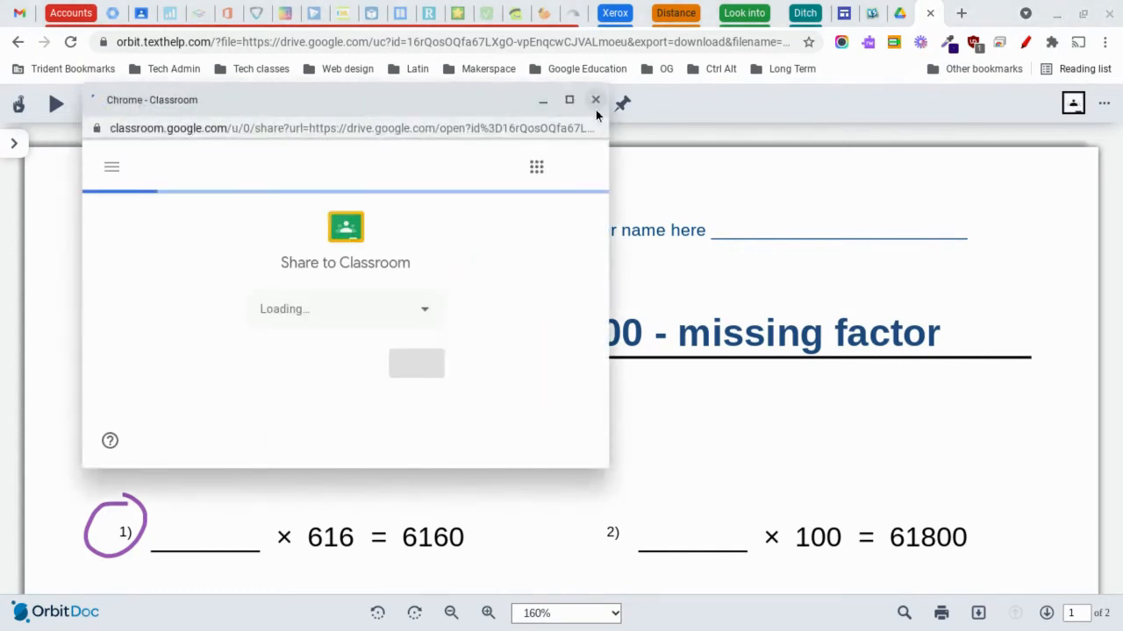
{"action": "left_click", "coordinate": [427, 312]}
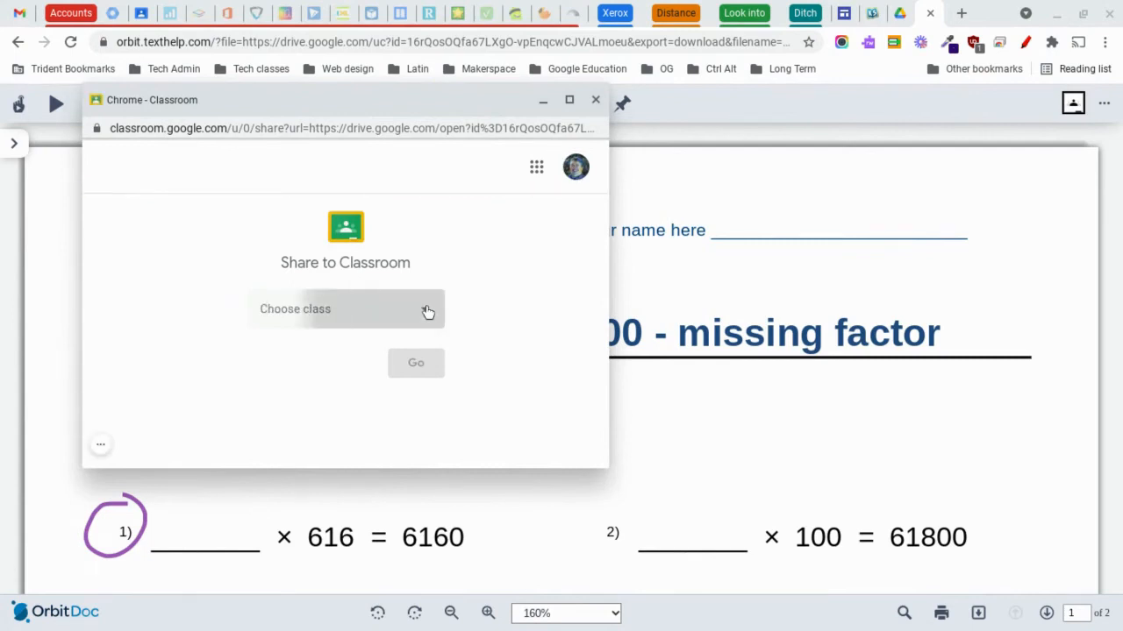
{"action": "left_click", "coordinate": [313, 265]}
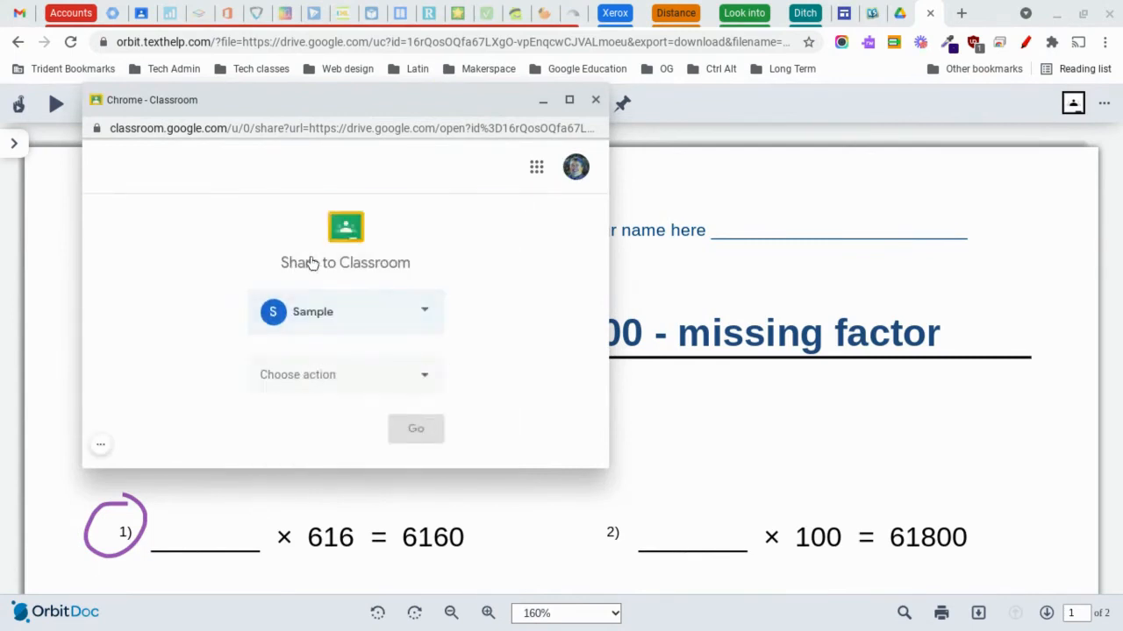
{"action": "left_click", "coordinate": [431, 391]}
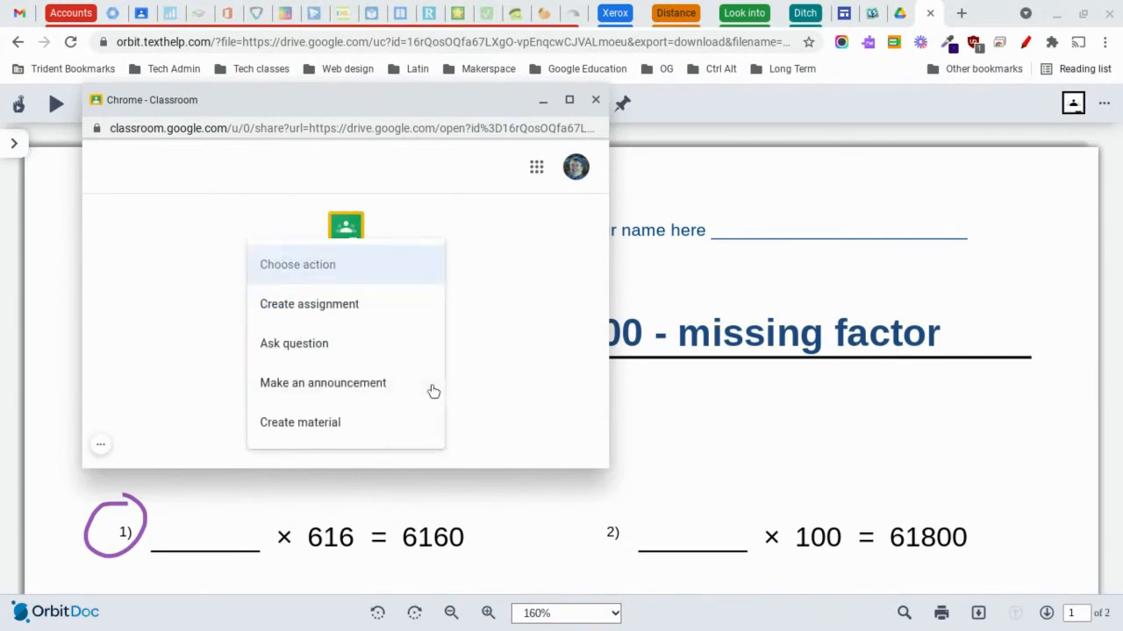
{"action": "left_click", "coordinate": [323, 308]}
{"action": "left_click", "coordinate": [410, 432]}
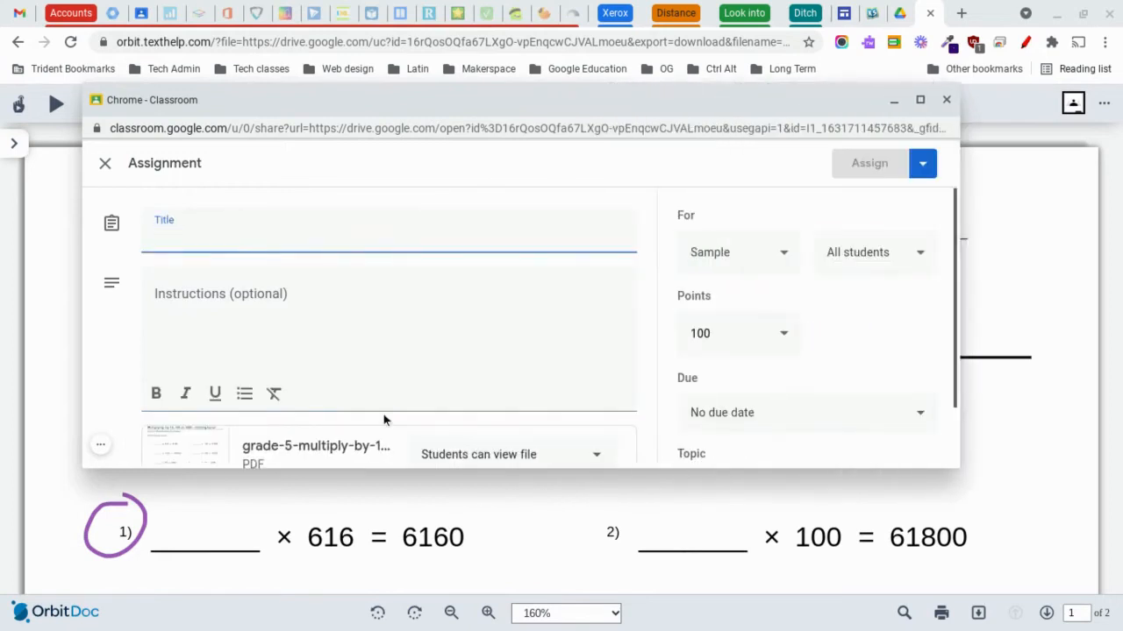
Title the assignment "Multiplication practice" and instruct students to write their name in the top corner, answer only circled questions on the page, and turn it in.
{"action": "type", "text": "Mu"}
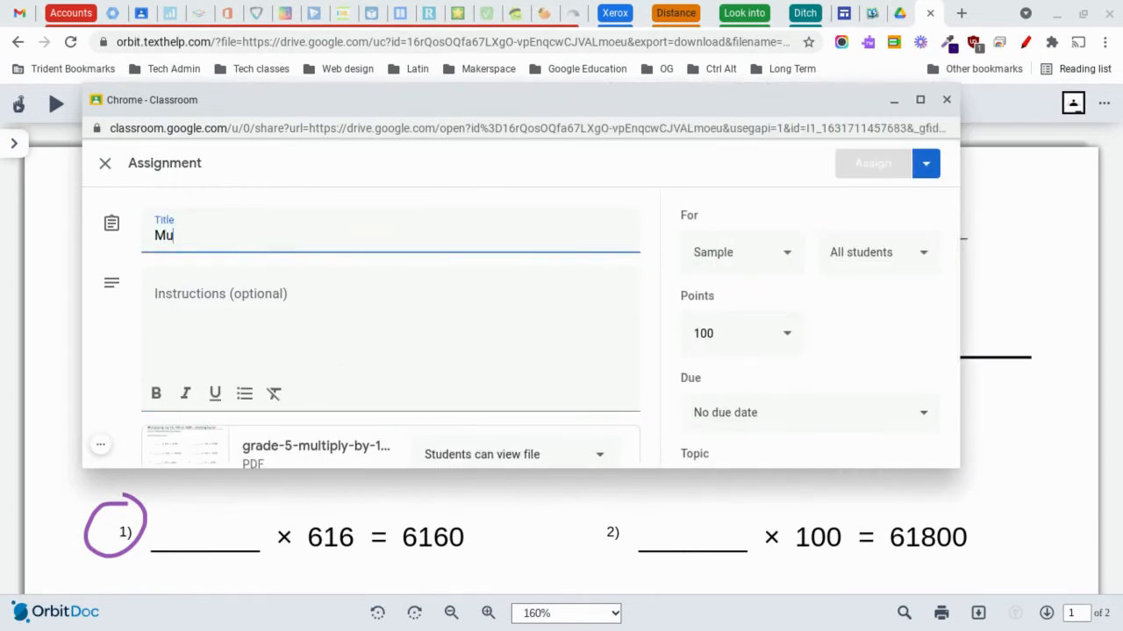
{"action": "type", "text": "ltiplic"}
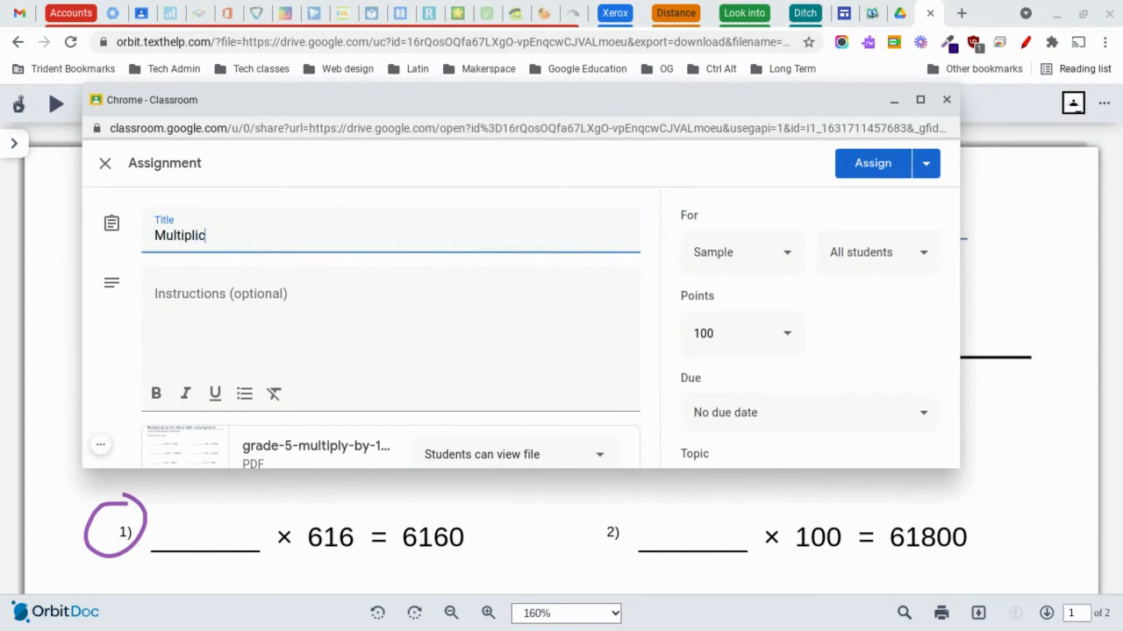
{"action": "type", "text": "ation practice"}
{"action": "key", "text": "Tab"}
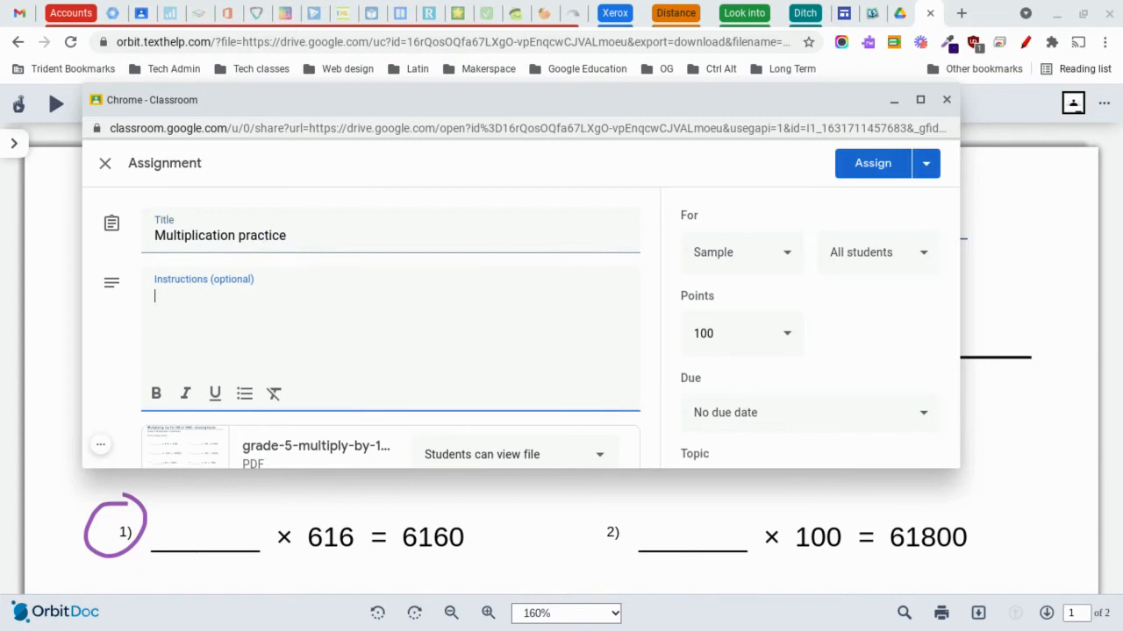
{"action": "type", "text": "Make sure to write your name in the top tight corner of the page."}
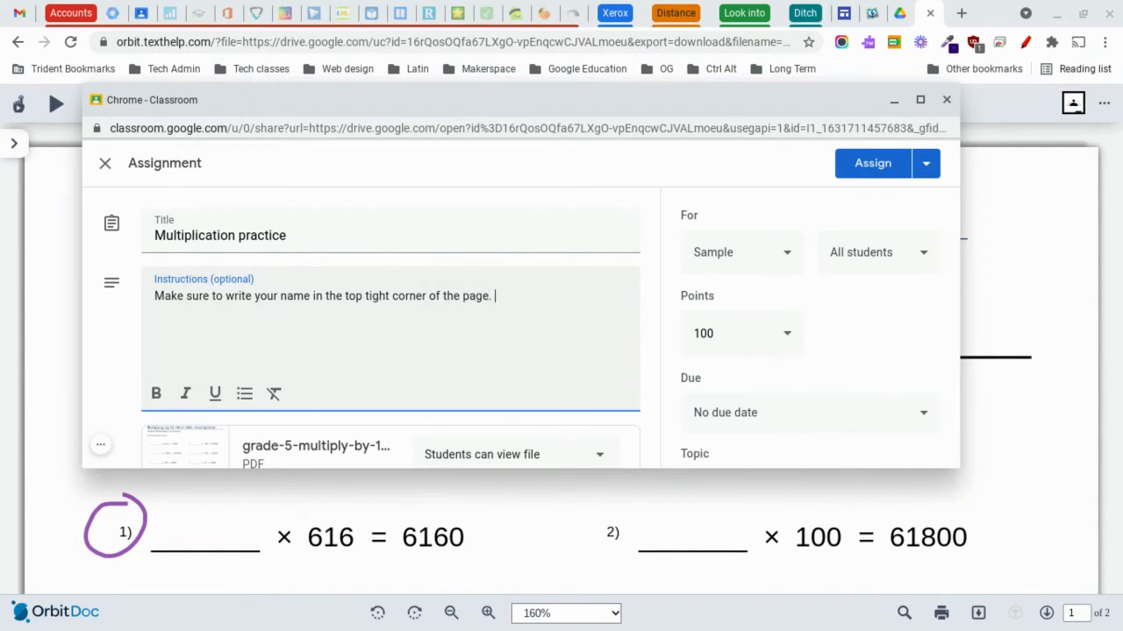
{"action": "type", "text": "  Answer only the questions I have circled.  Write your answers on the page, then turn it in."}
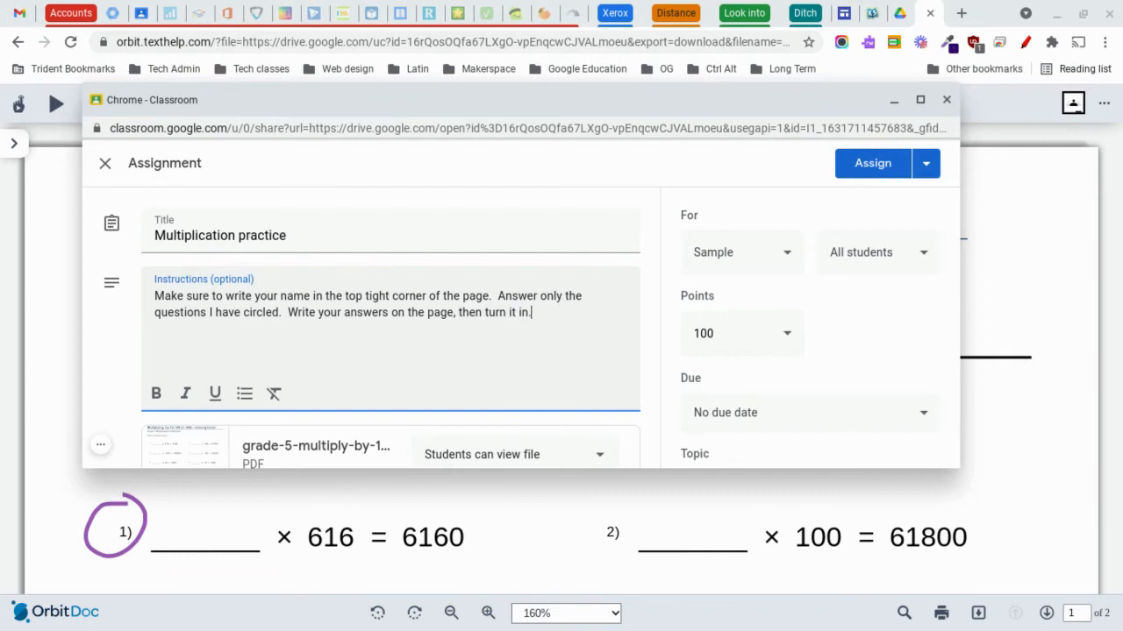
Set the attached PDF to "Make a copy for each student" and assign it to the class.
{"action": "scroll", "coordinate": [609, 388], "scroll_direction": "down", "scroll_amount": 2}
{"action": "scroll", "coordinate": [609, 388], "scroll_direction": "up", "scroll_amount": 1}
{"action": "scroll", "coordinate": [609, 388], "scroll_direction": "down", "scroll_amount": 1}
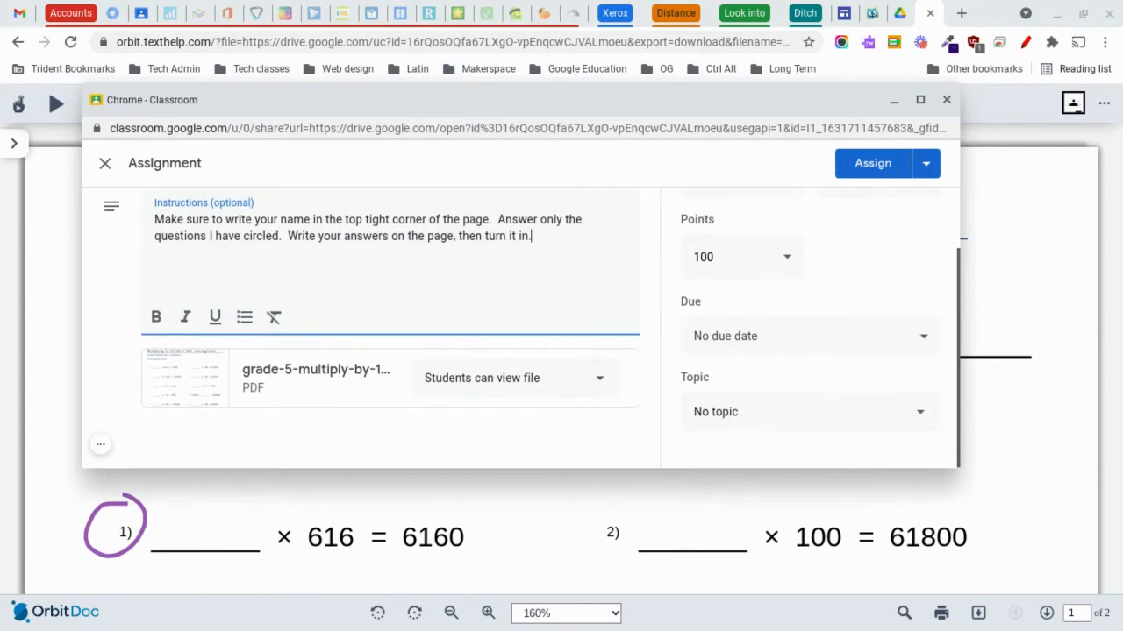
{"action": "left_click", "coordinate": [599, 384]}
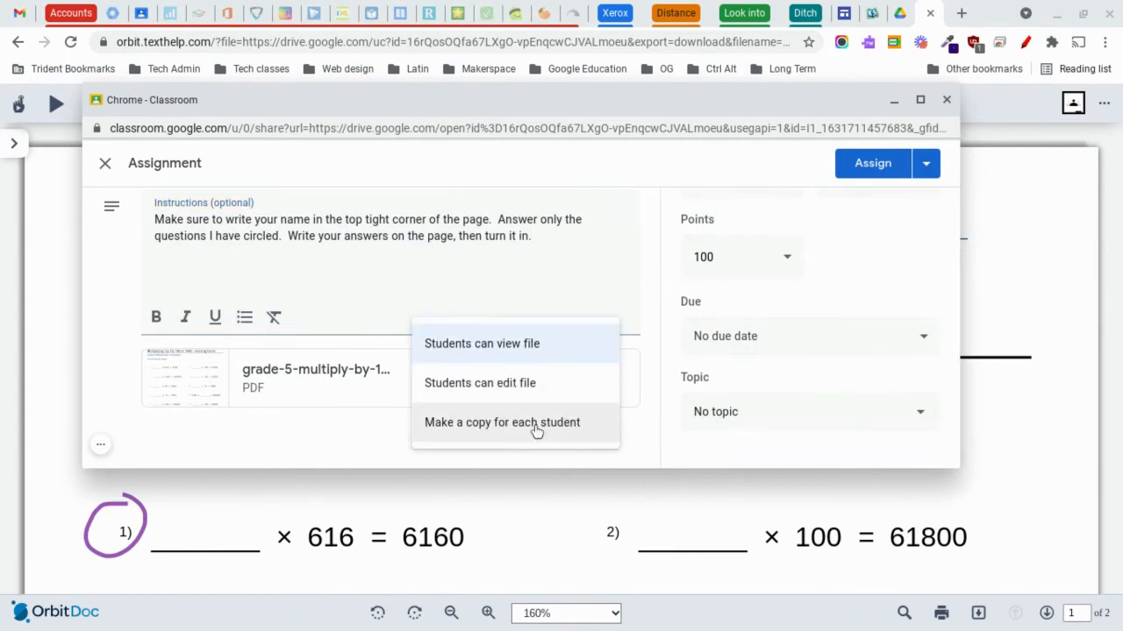
{"action": "left_click", "coordinate": [501, 425]}
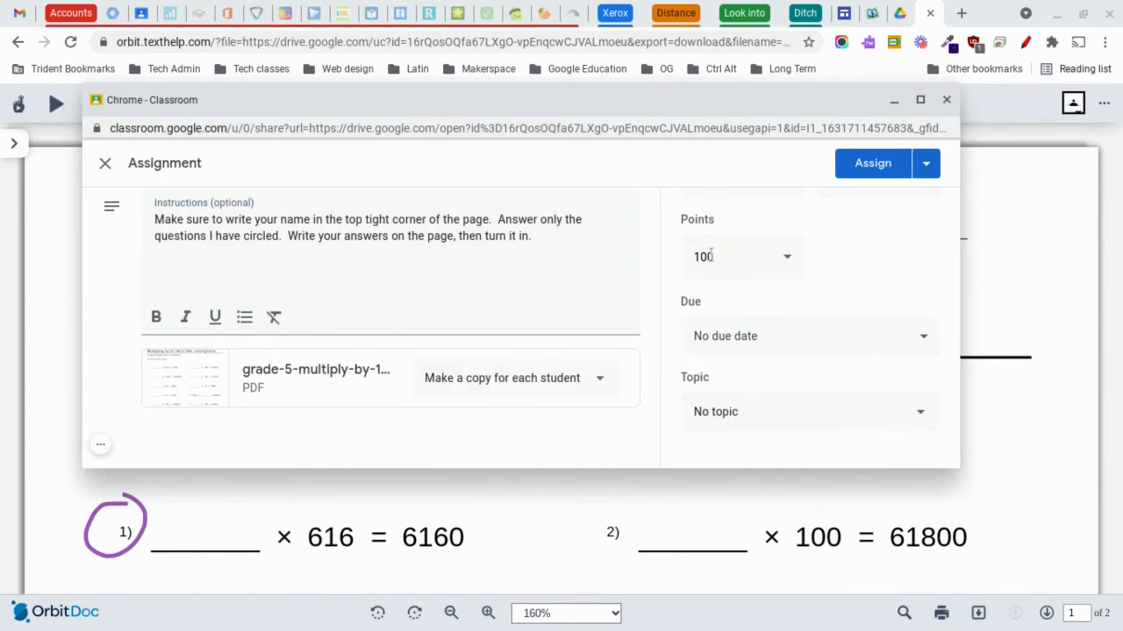
{"action": "left_click", "coordinate": [871, 165]}
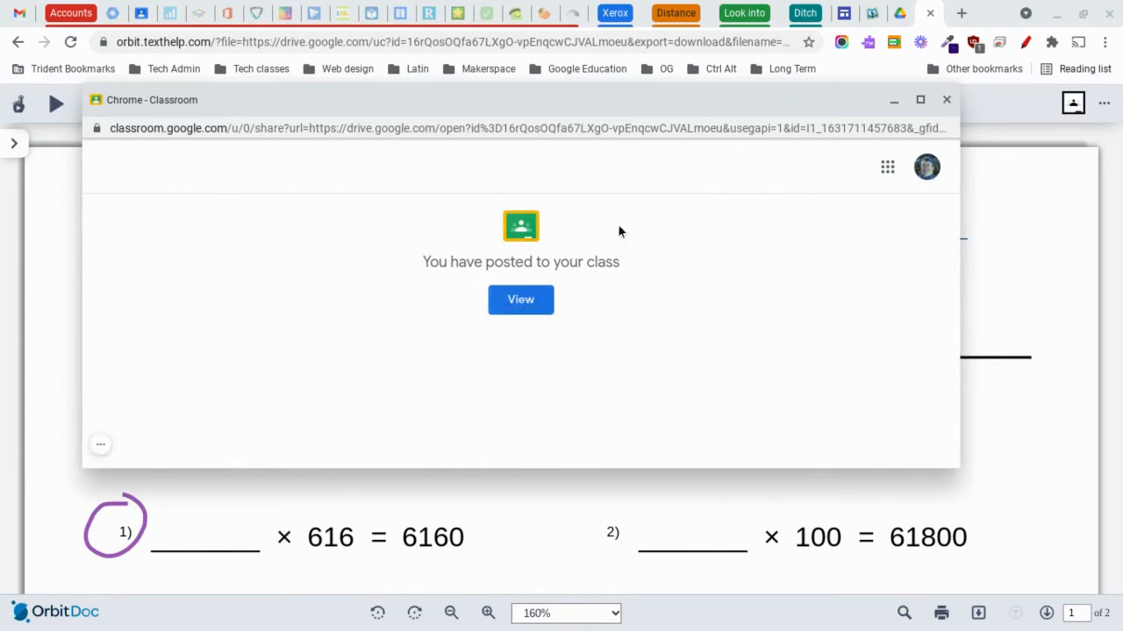
{"action": "left_click", "coordinate": [946, 100]}
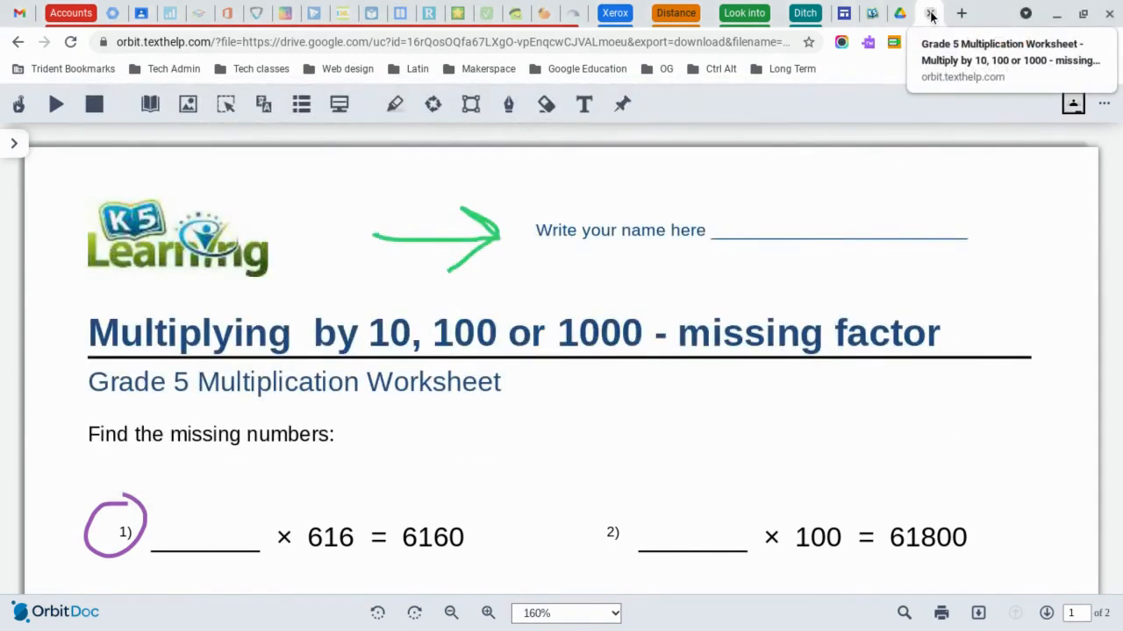
{"action": "left_click", "coordinate": [1108, 104]}
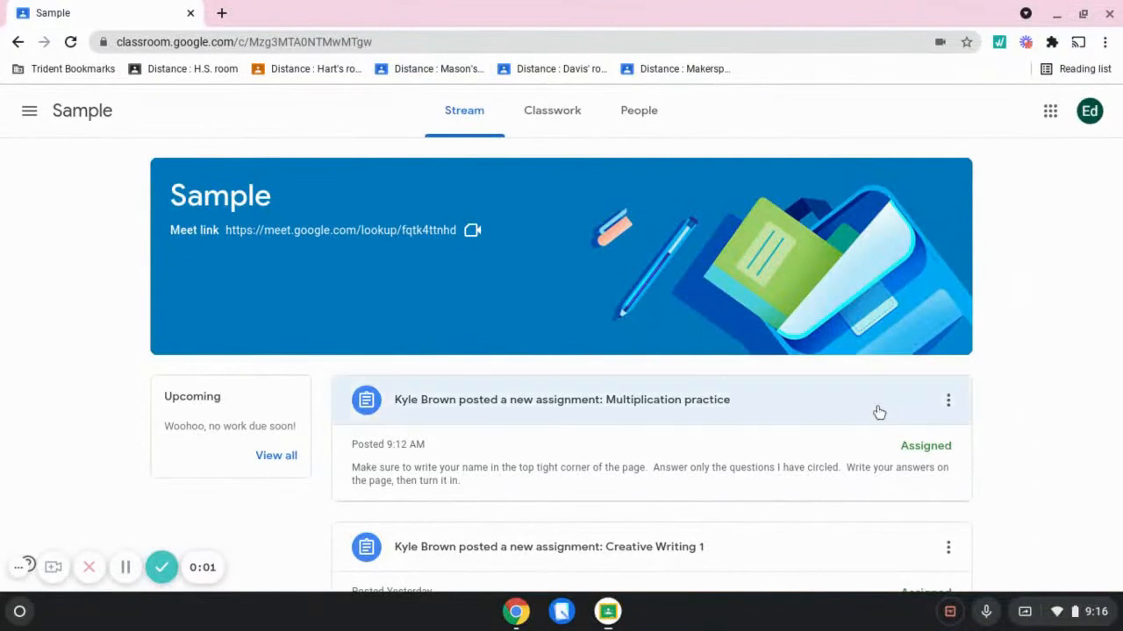
From the student account, open the worksheet PDF attached to the Multiplication practice assignment.
{"action": "left_click", "coordinate": [535, 411]}
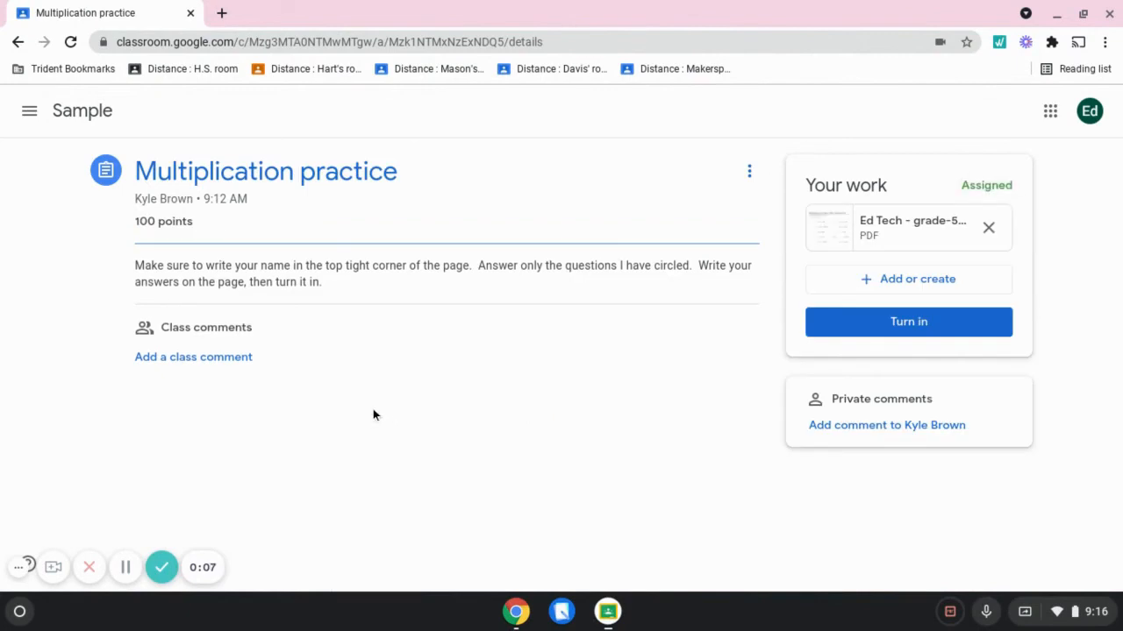
{"action": "left_click", "coordinate": [864, 232]}
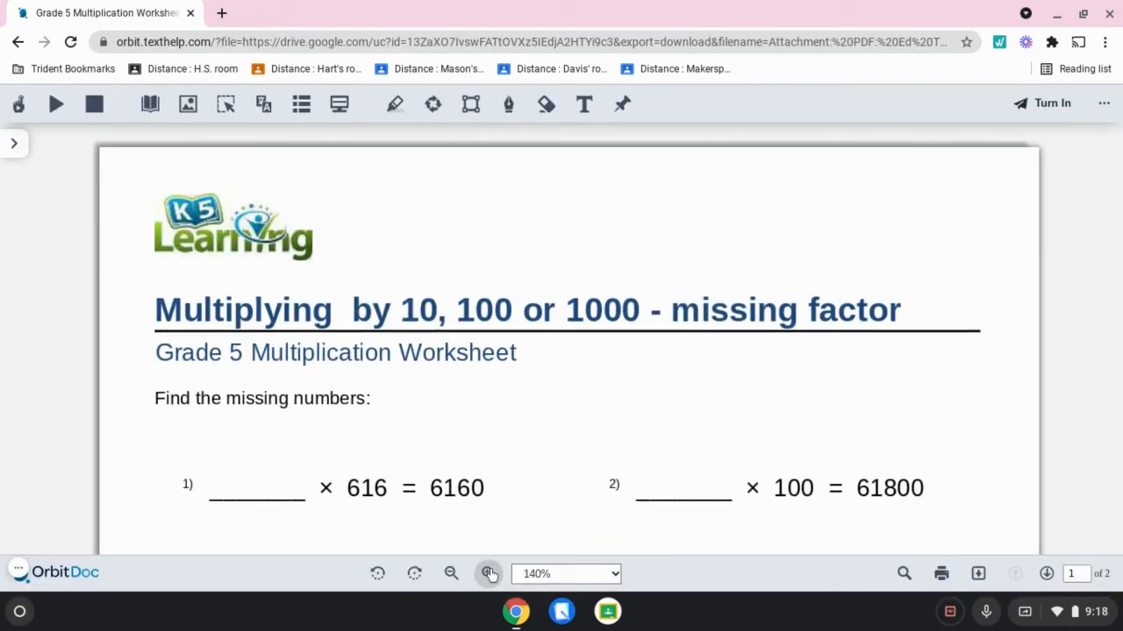
{"action": "left_click", "coordinate": [489, 574]}
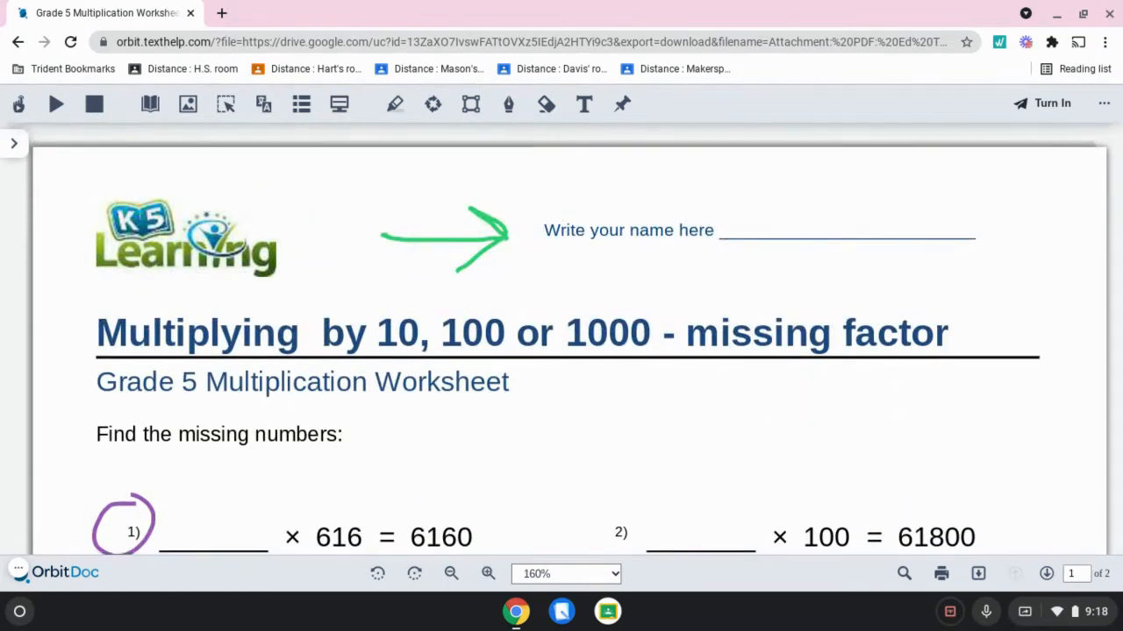
Handwrite the student's name on the worksheet's name line with the freehand pen.
{"action": "left_click", "coordinate": [509, 104]}
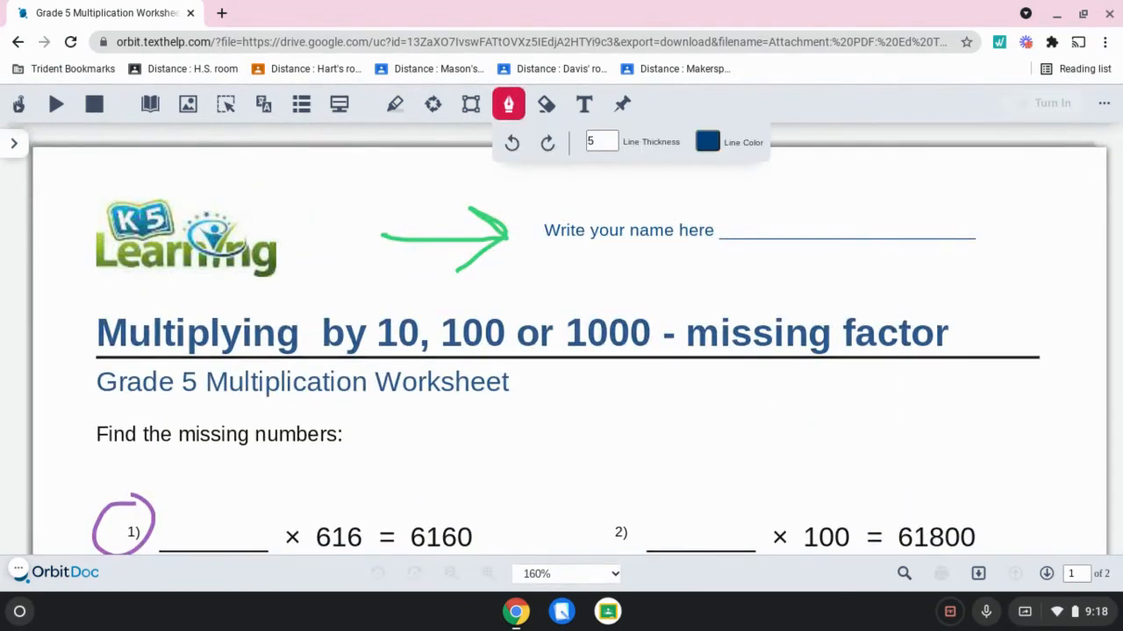
{"action": "mouse_move", "coordinate": [757, 206]}
{"action": "left_mouse_down"}
{"action": "mouse_move", "coordinate": [739, 251]}
{"action": "mouse_move", "coordinate": [804, 187]}
{"action": "mouse_move", "coordinate": [795, 216]}
{"action": "left_mouse_up"}
{"action": "left_click_drag", "start_coordinate": [737, 251], "coordinate": [799, 247]}
{"action": "mouse_move", "coordinate": [852, 197]}
{"action": "left_mouse_down"}
{"action": "mouse_move", "coordinate": [821, 246]}
{"action": "mouse_move", "coordinate": [861, 242]}
{"action": "left_mouse_up"}
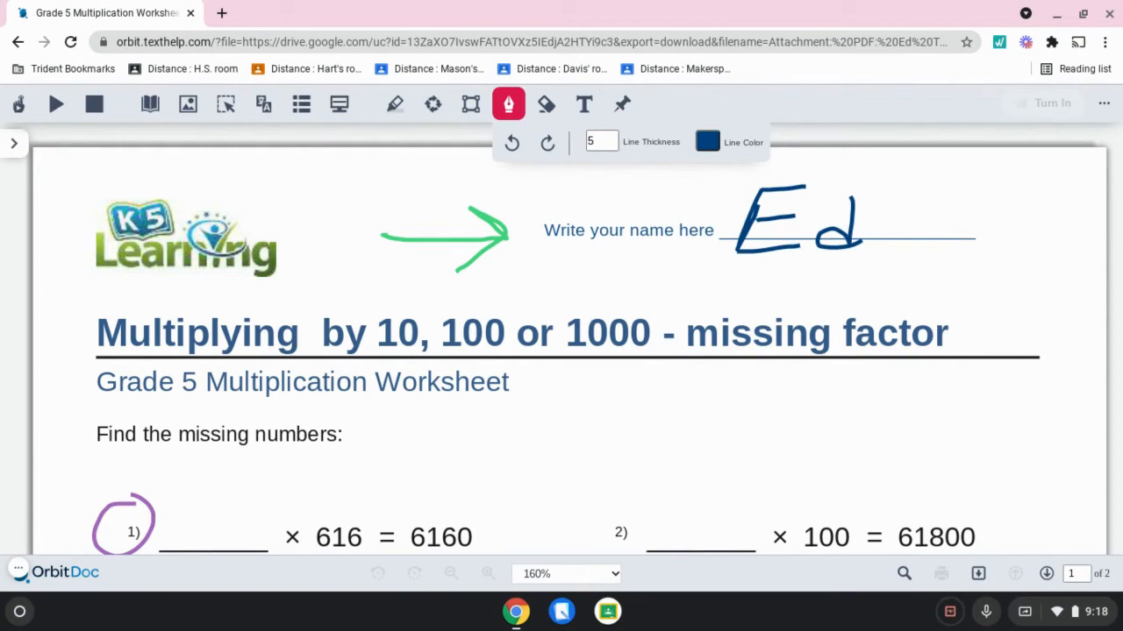
{"action": "left_click", "coordinate": [509, 104]}
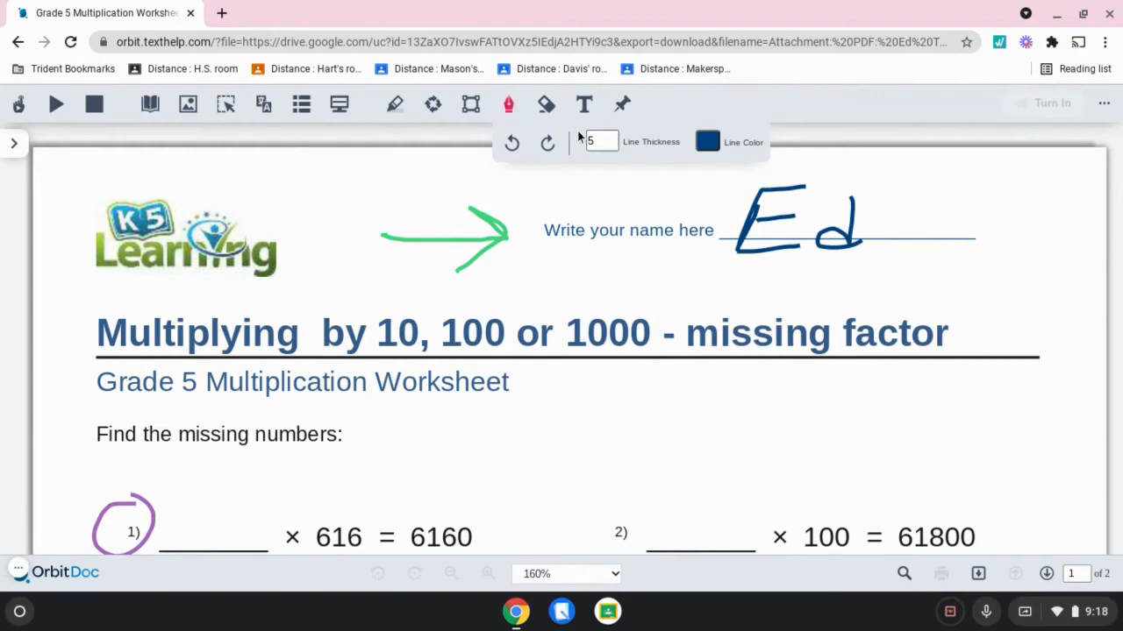
{"action": "left_click", "coordinate": [509, 105]}
Handwrite 10 in the blank of question 1 and 282 in the blank of question 4.
{"action": "scroll", "coordinate": [462, 266], "scroll_direction": "down", "scroll_amount": 3}
{"action": "scroll", "coordinate": [462, 266], "scroll_direction": "down", "scroll_amount": 1}
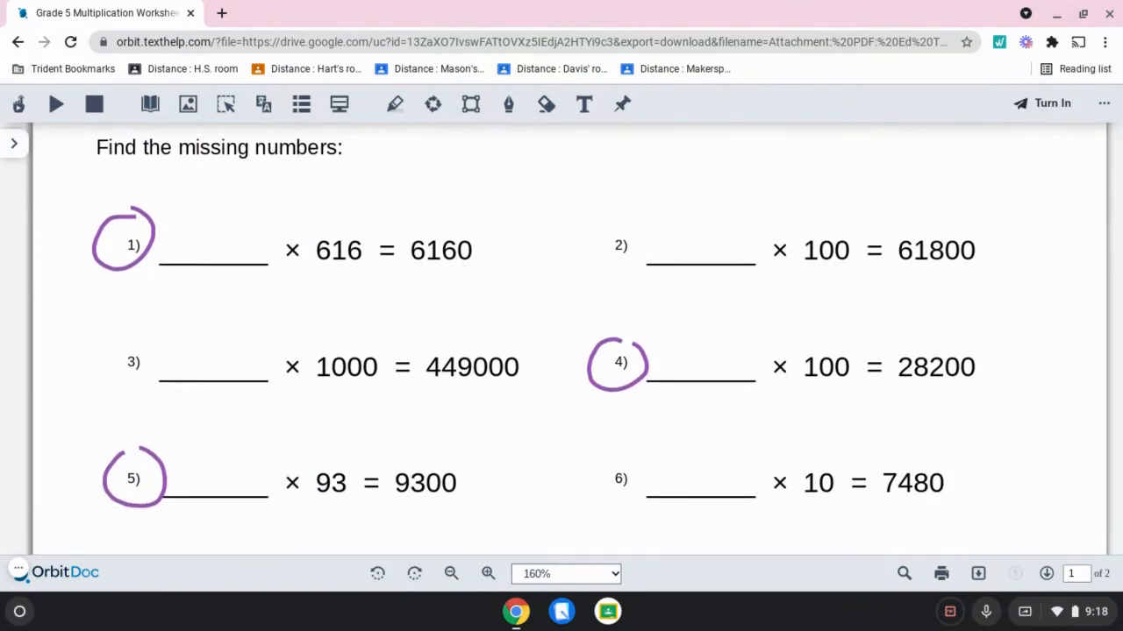
{"action": "left_click", "coordinate": [508, 104]}
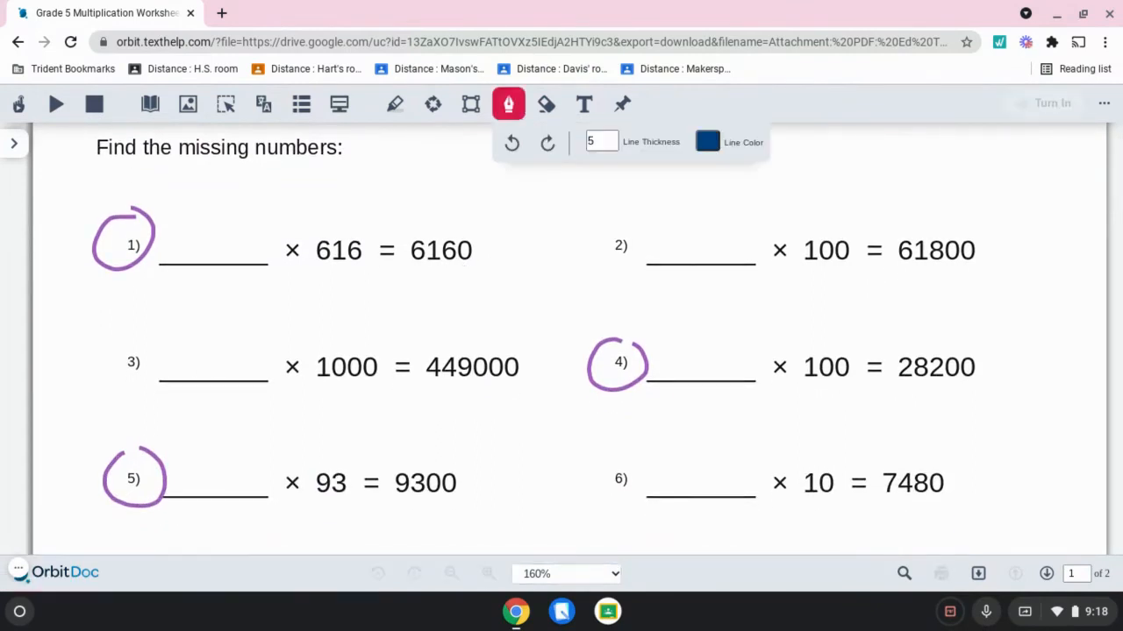
{"action": "left_click_drag", "start_coordinate": [195, 215], "coordinate": [191, 281]}
{"action": "mouse_move", "coordinate": [252, 219]}
{"action": "left_mouse_down"}
{"action": "mouse_move", "coordinate": [224, 268]}
{"action": "mouse_move", "coordinate": [251, 217]}
{"action": "left_mouse_up"}
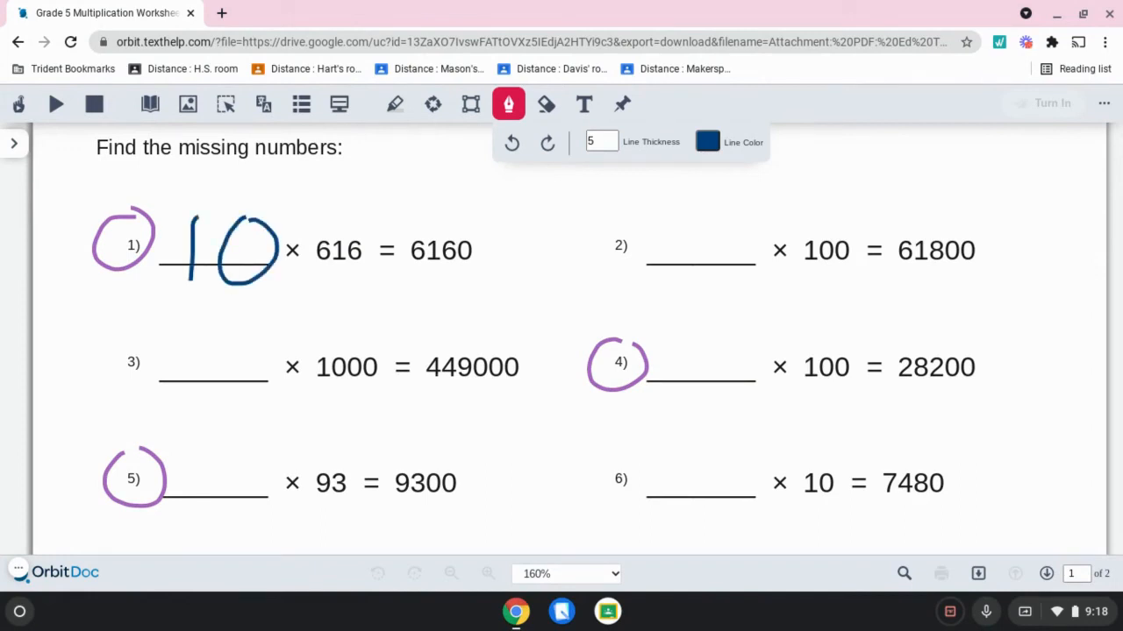
{"action": "left_click_drag", "start_coordinate": [667, 342], "coordinate": [703, 389]}
{"action": "mouse_move", "coordinate": [736, 328]}
{"action": "left_mouse_down"}
{"action": "mouse_move", "coordinate": [717, 377]}
{"action": "mouse_move", "coordinate": [735, 325]}
{"action": "mouse_move", "coordinate": [751, 378]}
{"action": "mouse_move", "coordinate": [784, 395]}
{"action": "left_mouse_up"}
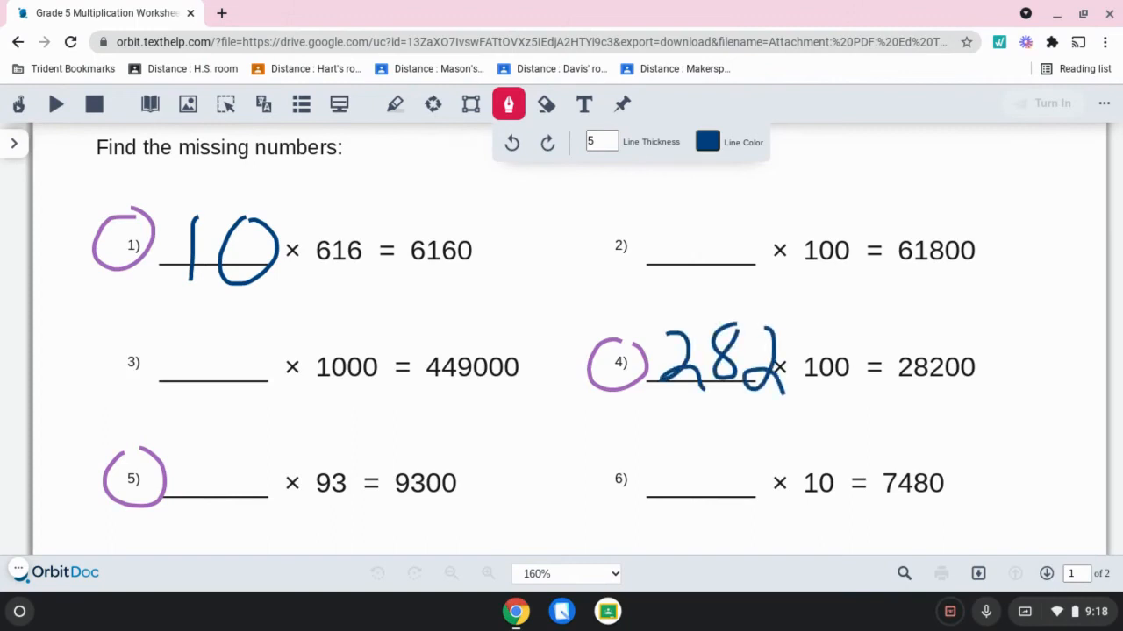
{"action": "left_click", "coordinate": [508, 104]}
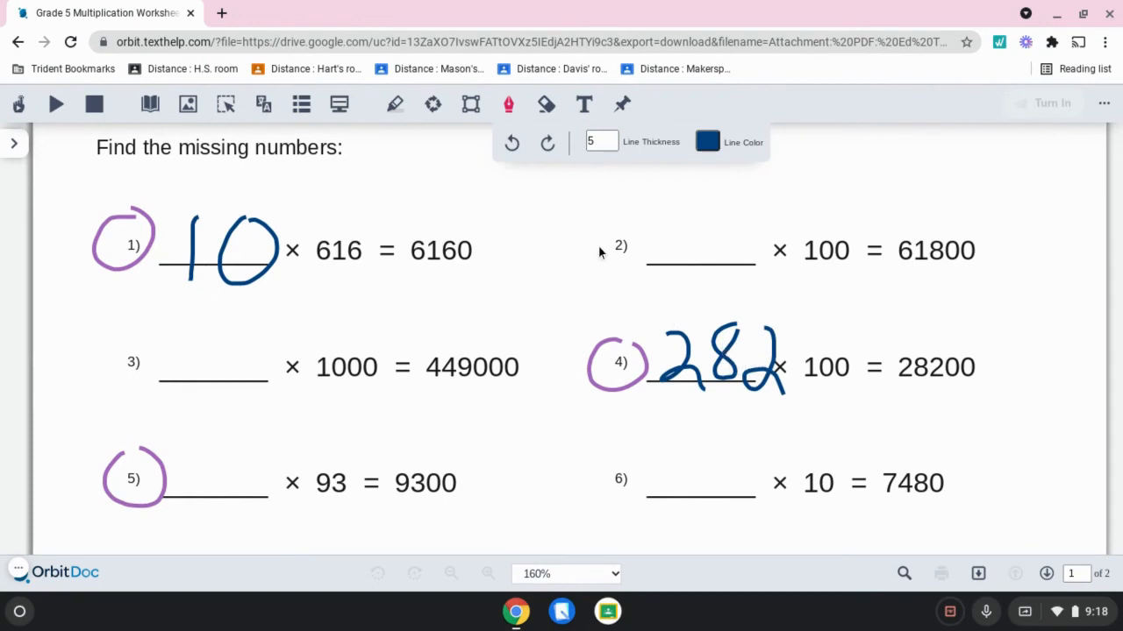
Handwrite 100 in the blank of question 5 and put the pen away.
{"action": "left_click_drag", "start_coordinate": [186, 441], "coordinate": [180, 496]}
{"action": "mouse_move", "coordinate": [233, 447]}
{"action": "left_mouse_down"}
{"action": "mouse_move", "coordinate": [246, 496]}
{"action": "mouse_move", "coordinate": [235, 445]}
{"action": "left_mouse_up"}
{"action": "mouse_move", "coordinate": [275, 450]}
{"action": "left_mouse_down"}
{"action": "mouse_move", "coordinate": [262, 463]}
{"action": "mouse_move", "coordinate": [298, 478]}
{"action": "mouse_move", "coordinate": [283, 449]}
{"action": "left_mouse_up"}
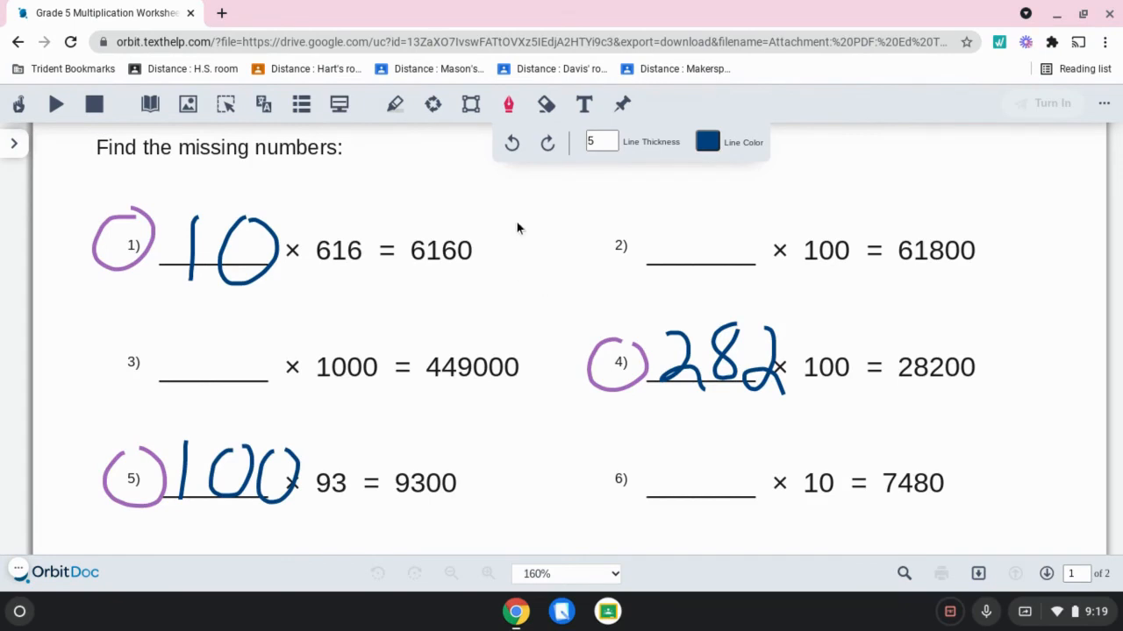
{"action": "left_click", "coordinate": [509, 104]}
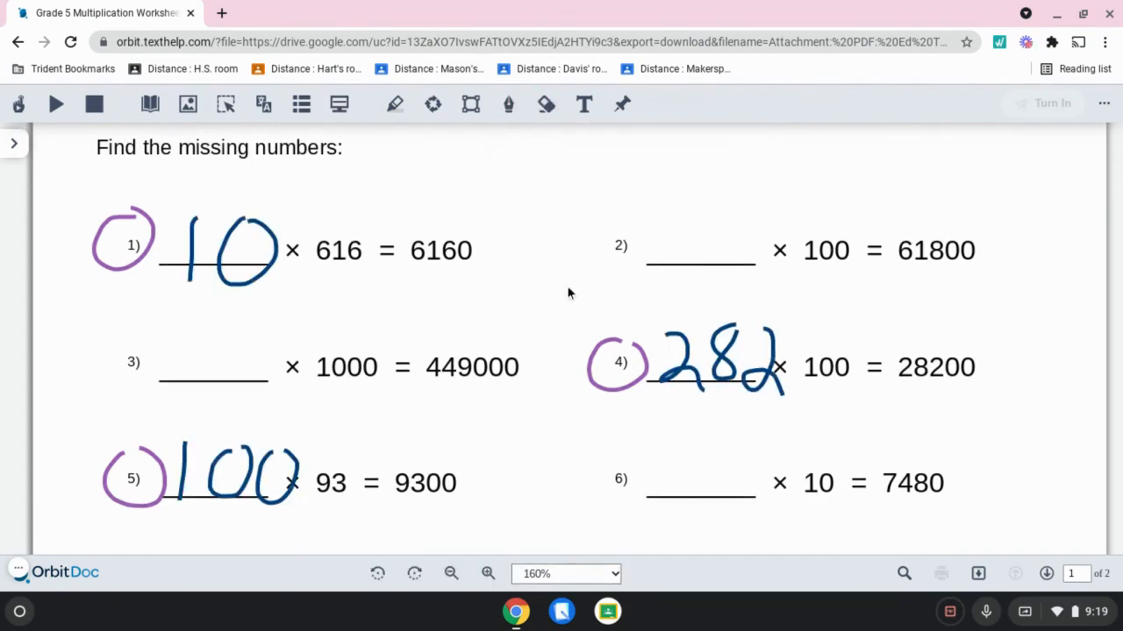
Add a text box with the answer 858 at the blank of question 10.
{"action": "scroll", "coordinate": [567, 285], "scroll_direction": "up", "scroll_amount": 2}
{"action": "scroll", "coordinate": [567, 285], "scroll_direction": "down", "scroll_amount": 6}
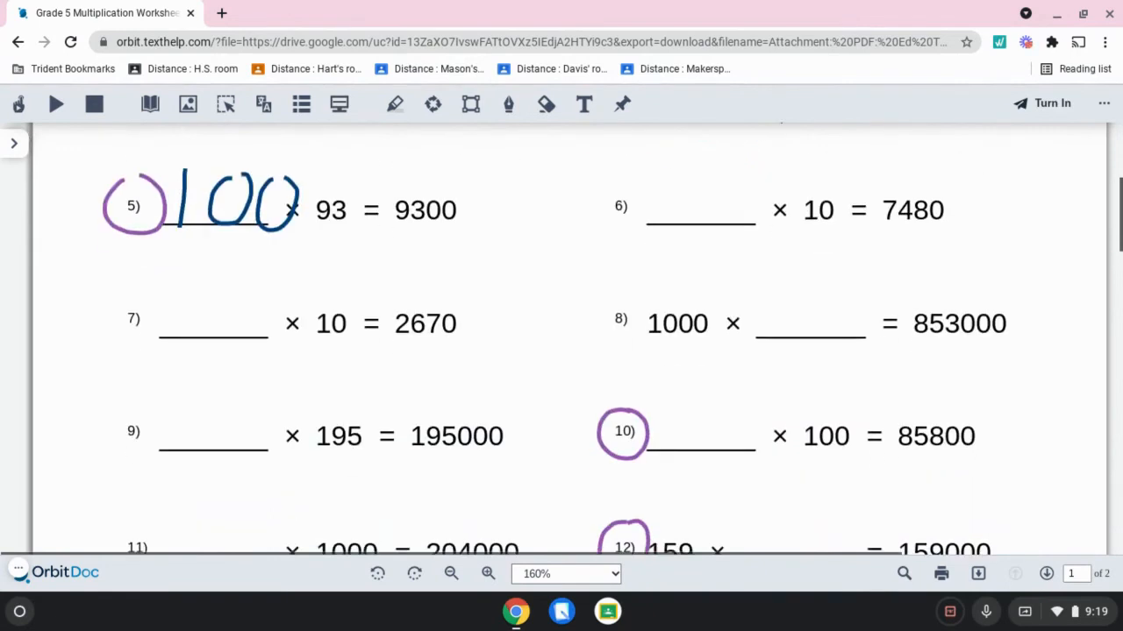
{"action": "left_click", "coordinate": [584, 104]}
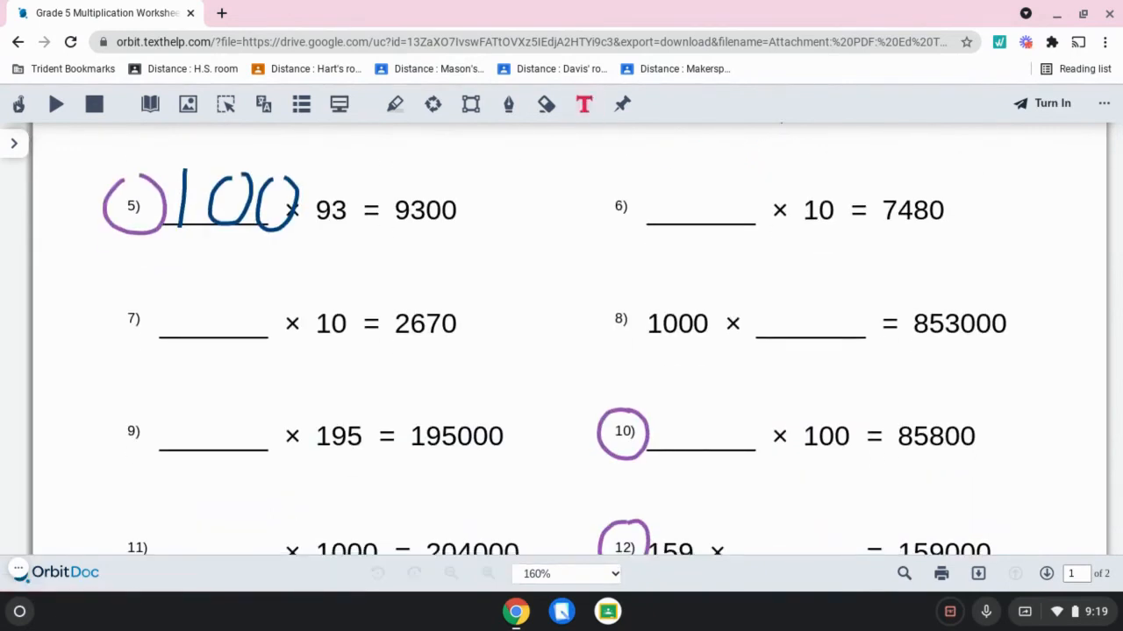
{"action": "left_click", "coordinate": [675, 430]}
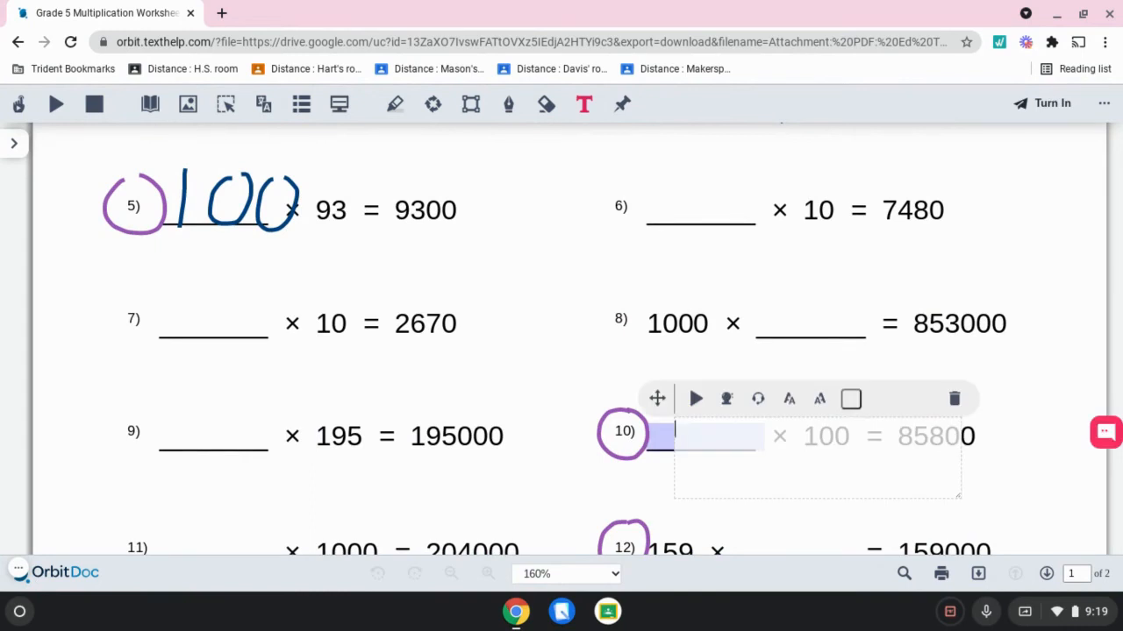
{"action": "type", "text": "858"}
Enlarge the 858 text by four increments and shift it slightly toward the start of question 10's blank.
{"action": "left_click", "coordinate": [819, 400]}
{"action": "left_click", "coordinate": [819, 400]}
{"action": "left_click", "coordinate": [819, 400]}
{"action": "left_click", "coordinate": [820, 401]}
{"action": "mouse_move", "coordinate": [657, 399]}
{"action": "left_mouse_down"}
{"action": "mouse_move", "coordinate": [643, 378]}
{"action": "mouse_move", "coordinate": [646, 399]}
{"action": "left_mouse_up"}
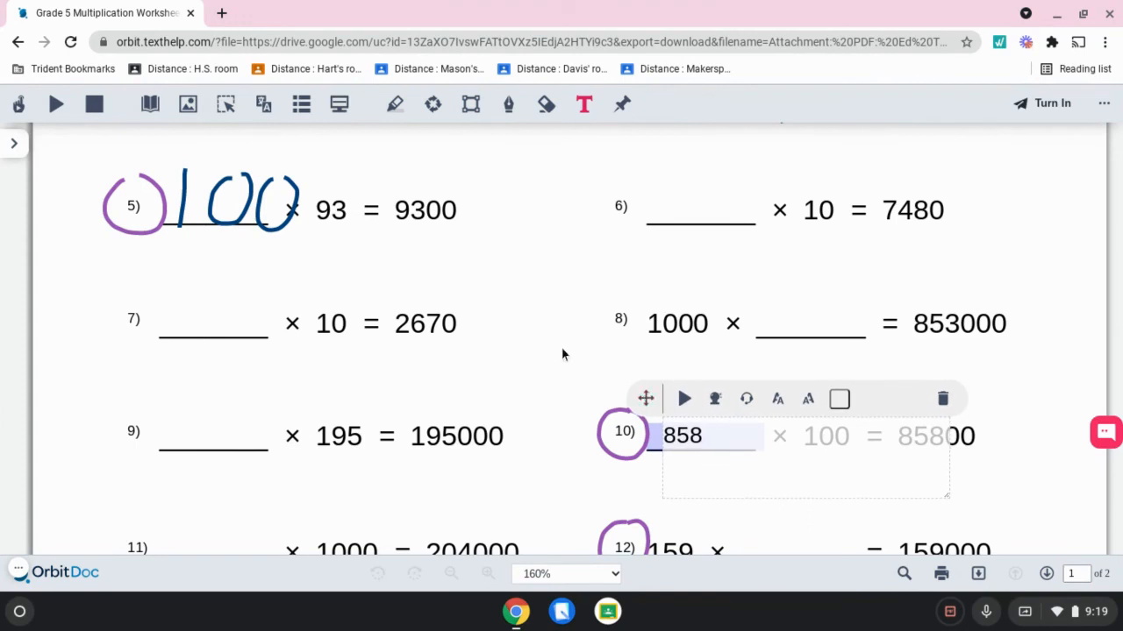
Finish the text entry and turn in the completed worksheet PDF for the Multiplication practice assignment.
{"action": "left_click", "coordinate": [583, 103]}
{"action": "scroll", "coordinate": [566, 304], "scroll_direction": "up", "scroll_amount": 5}
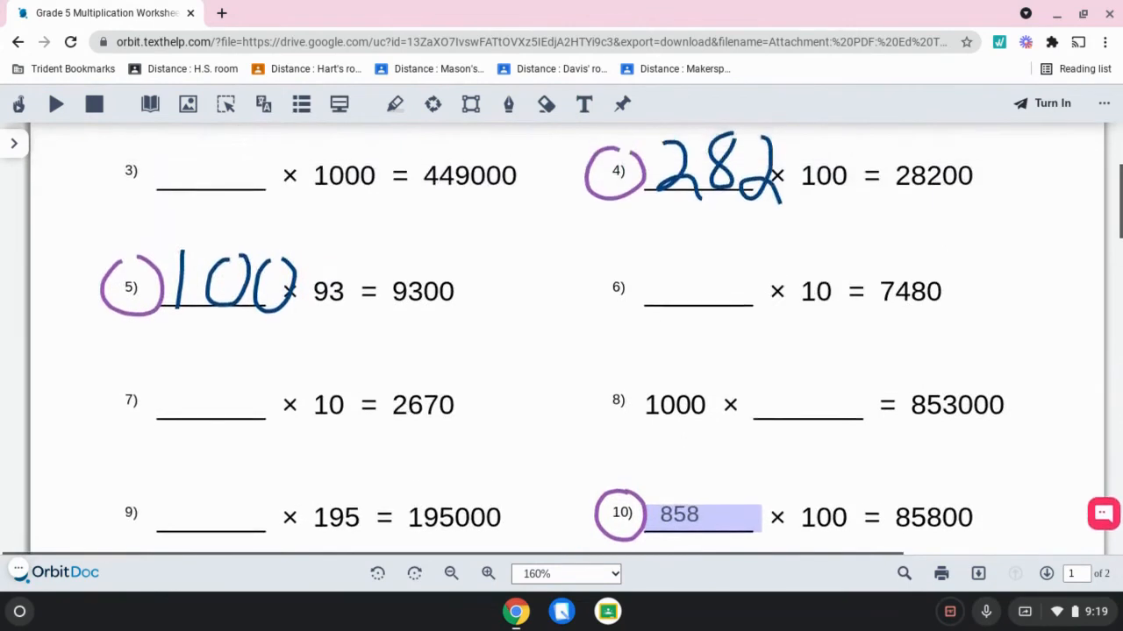
{"action": "scroll", "coordinate": [566, 342], "scroll_direction": "up", "scroll_amount": 2}
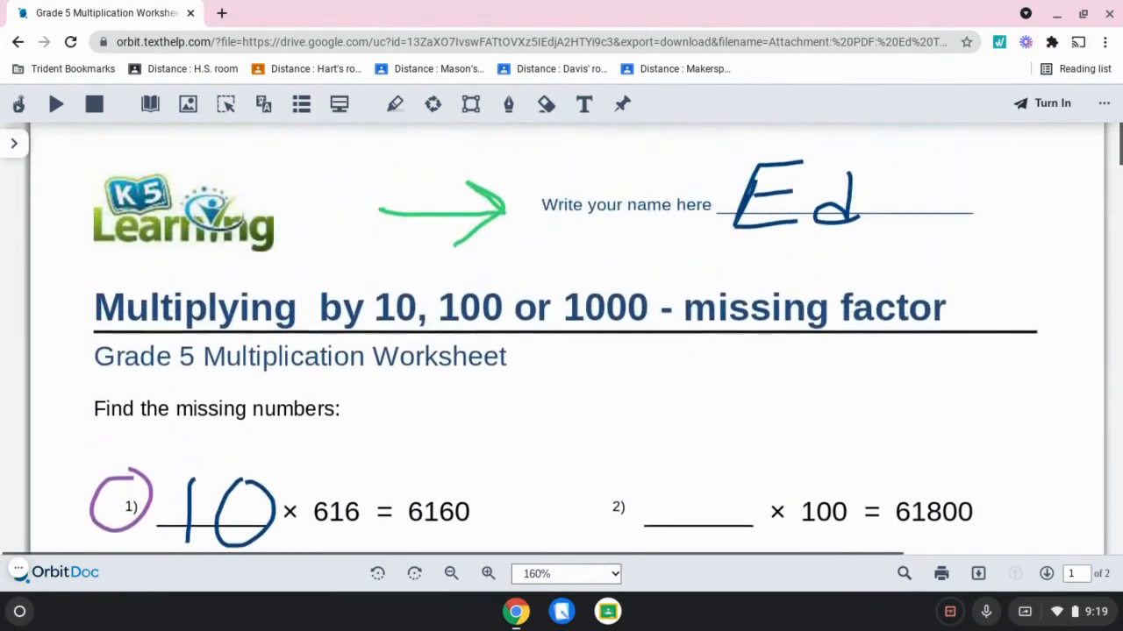
{"action": "left_click", "coordinate": [1049, 112]}
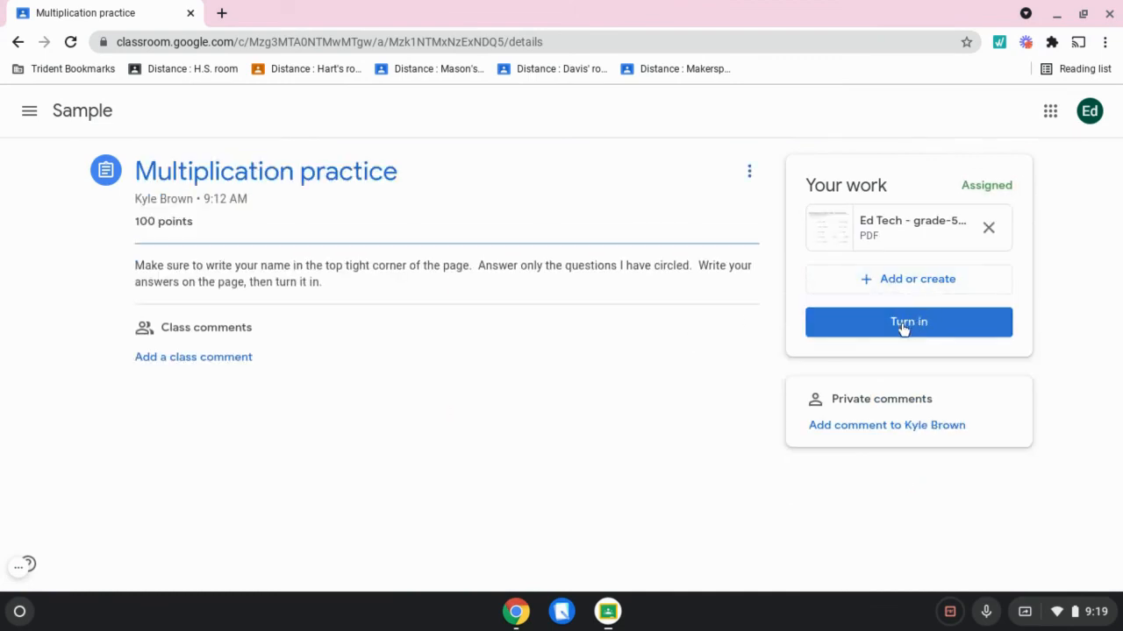
{"action": "left_click", "coordinate": [903, 324]}
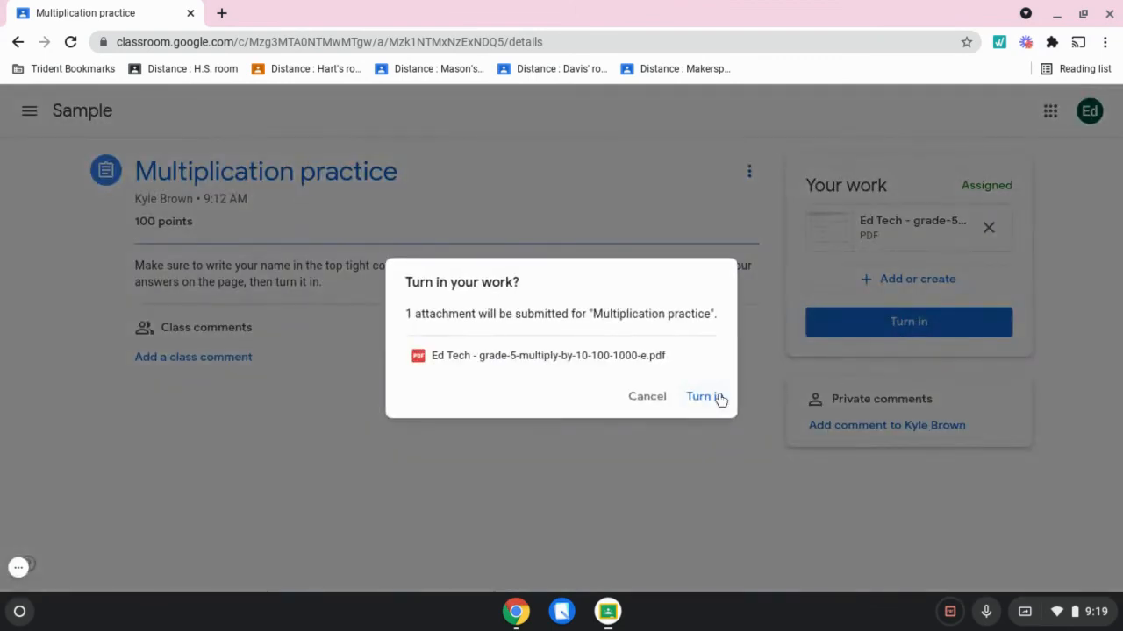
{"action": "left_click", "coordinate": [702, 397]}
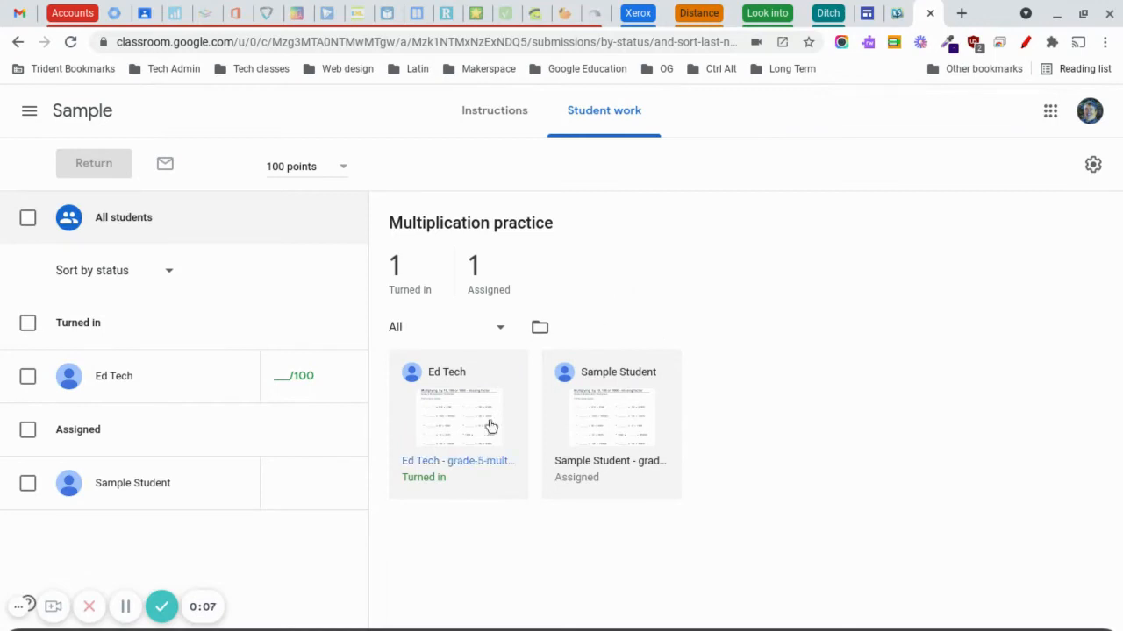
As the teacher, open the student's turned-in Multiplication practice worksheet and examine the answers to the circled questions.
{"action": "left_click", "coordinate": [471, 430]}
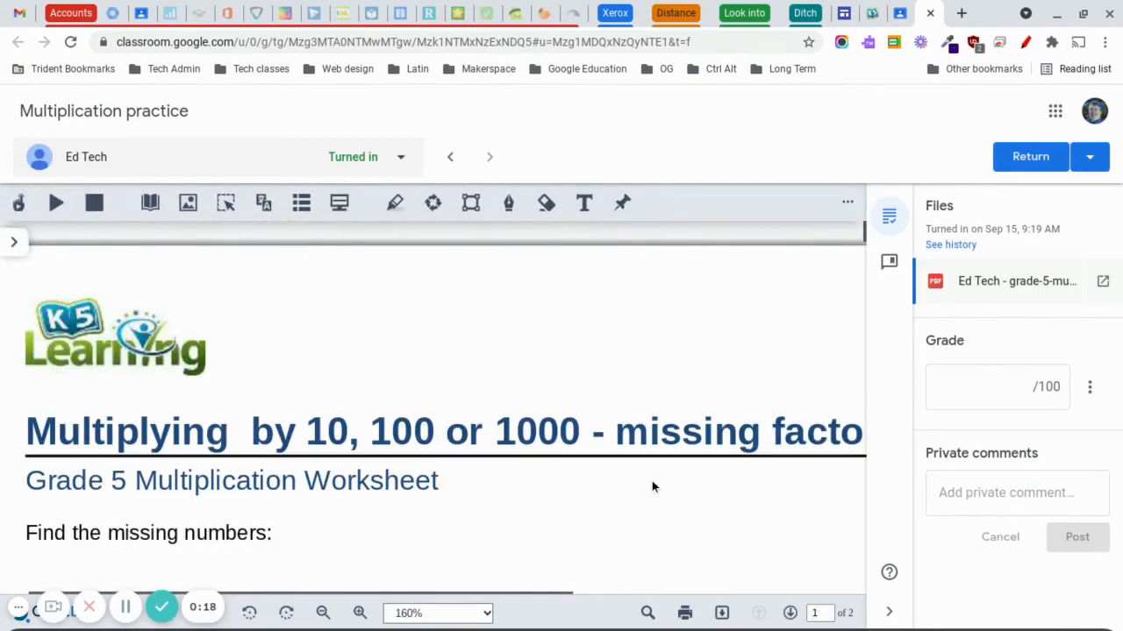
{"action": "left_click", "coordinate": [888, 611]}
{"action": "scroll", "coordinate": [612, 400], "scroll_direction": "down", "scroll_amount": 4}
{"action": "scroll", "coordinate": [603, 424], "scroll_direction": "down", "scroll_amount": 1}
{"action": "scroll", "coordinate": [603, 424], "scroll_direction": "up", "scroll_amount": 2}
{"action": "scroll", "coordinate": [544, 394], "scroll_direction": "up", "scroll_amount": 4}
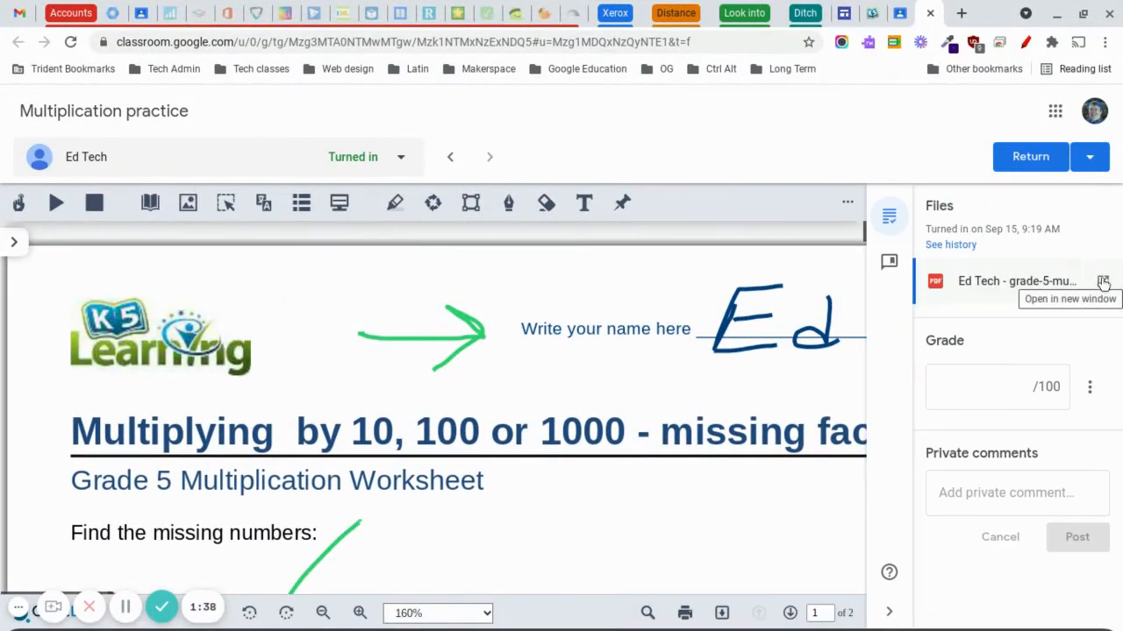
Return the marked Multiplication practice worksheet to the student.
{"action": "left_click", "coordinate": [1026, 156]}
{"action": "left_click", "coordinate": [704, 419]}
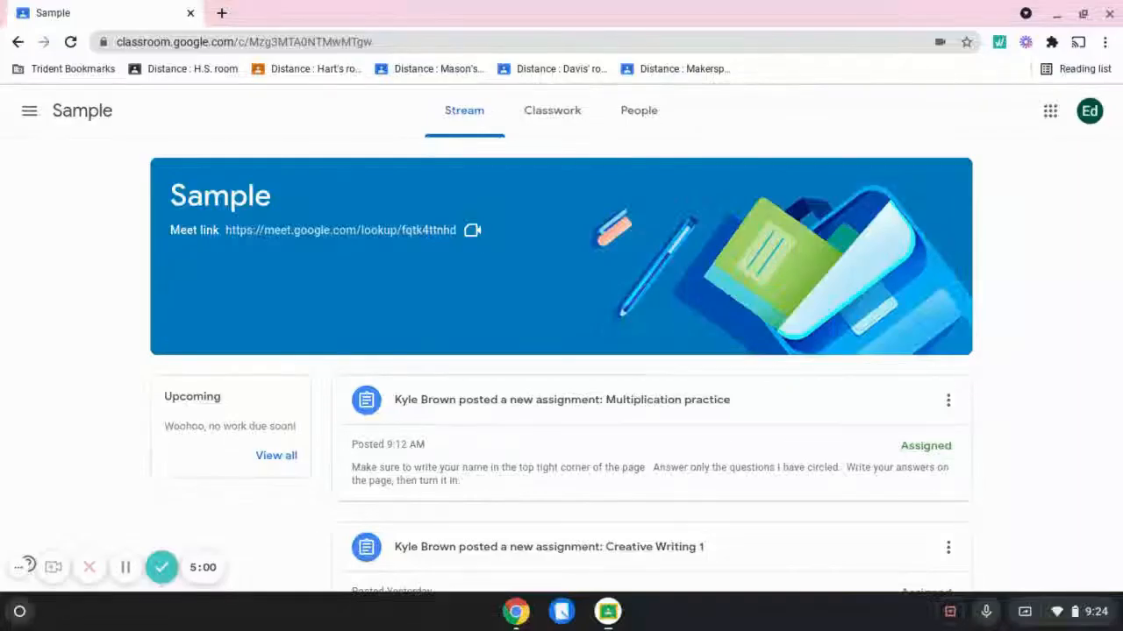
As the student, open the returned worksheet PDF from the Multiplication practice assignment, examine the teacher's marks, and close it.
{"action": "left_click", "coordinate": [571, 397]}
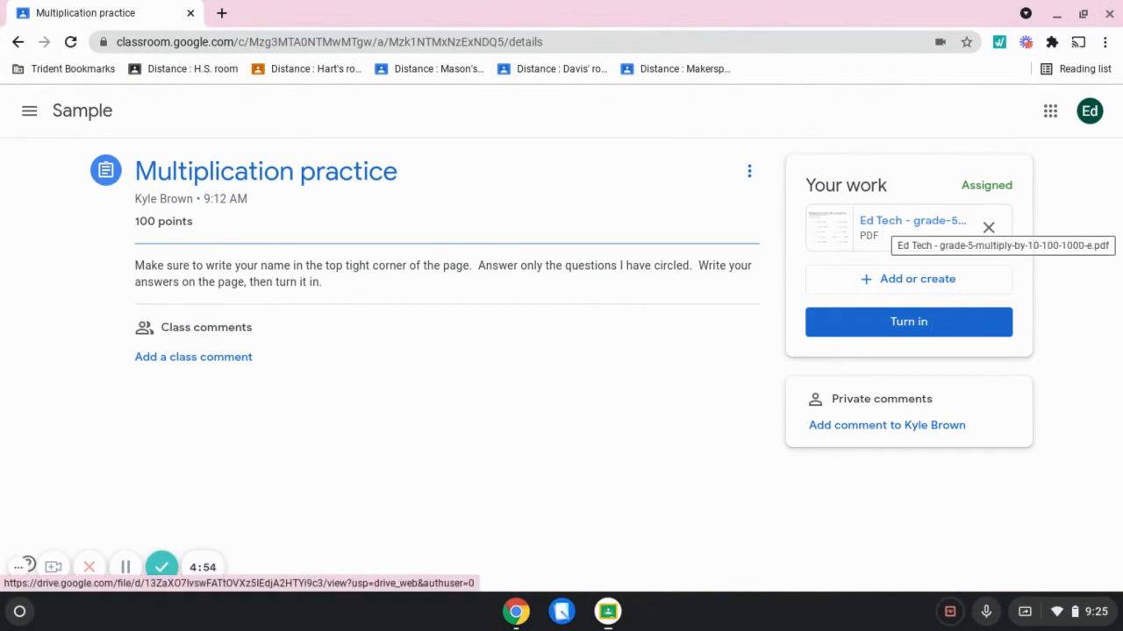
{"action": "left_click", "coordinate": [883, 224]}
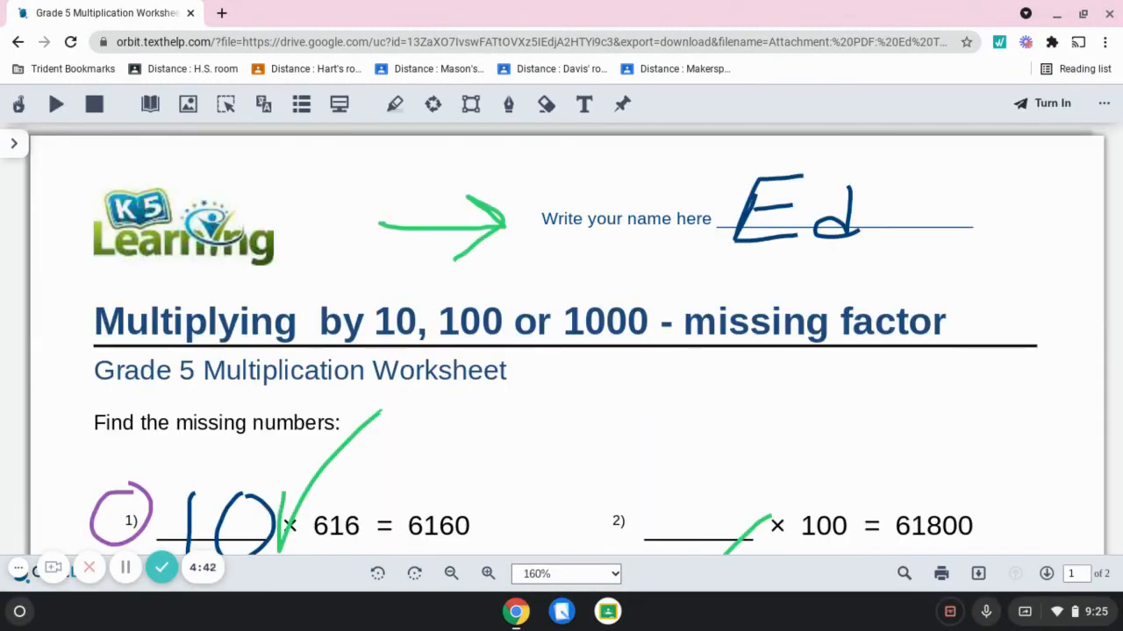
{"action": "scroll", "coordinate": [566, 339], "scroll_direction": "down", "scroll_amount": 4}
{"action": "scroll", "coordinate": [567, 339], "scroll_direction": "down", "scroll_amount": 4}
{"action": "scroll", "coordinate": [567, 338], "scroll_direction": "up", "scroll_amount": 8}
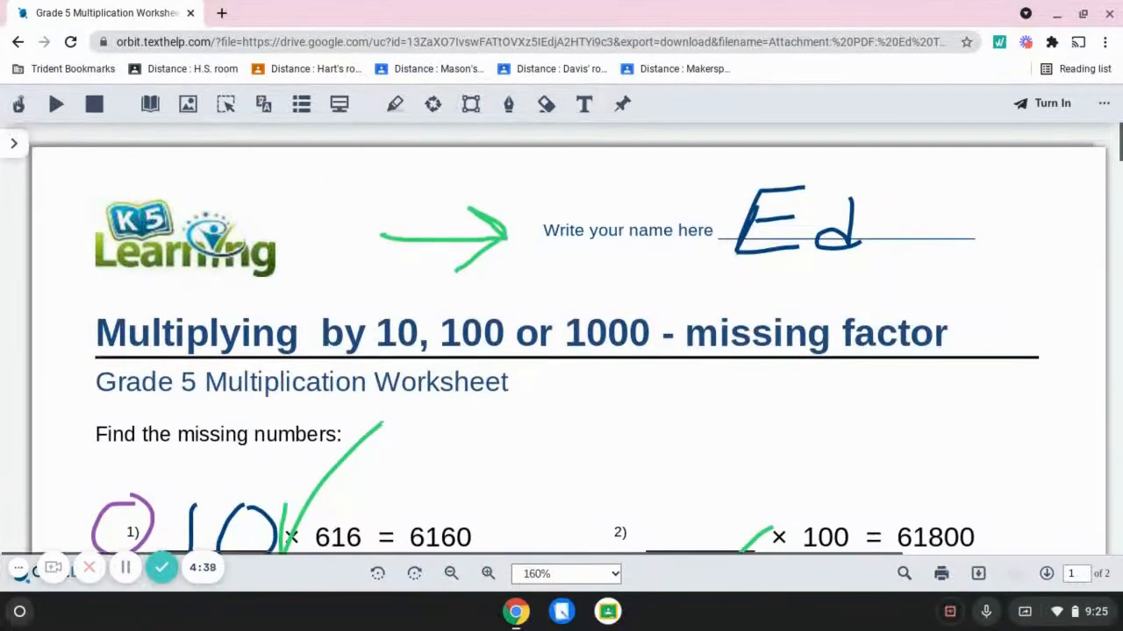
{"action": "scroll", "coordinate": [566, 339], "scroll_direction": "down", "scroll_amount": 1}
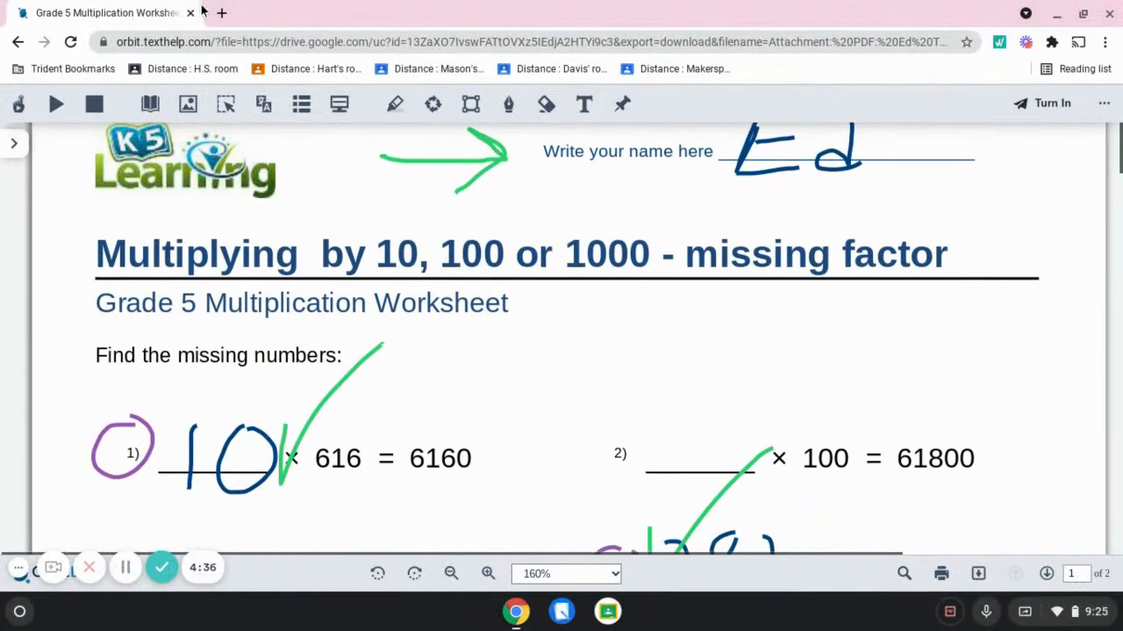
{"action": "left_click", "coordinate": [192, 13]}
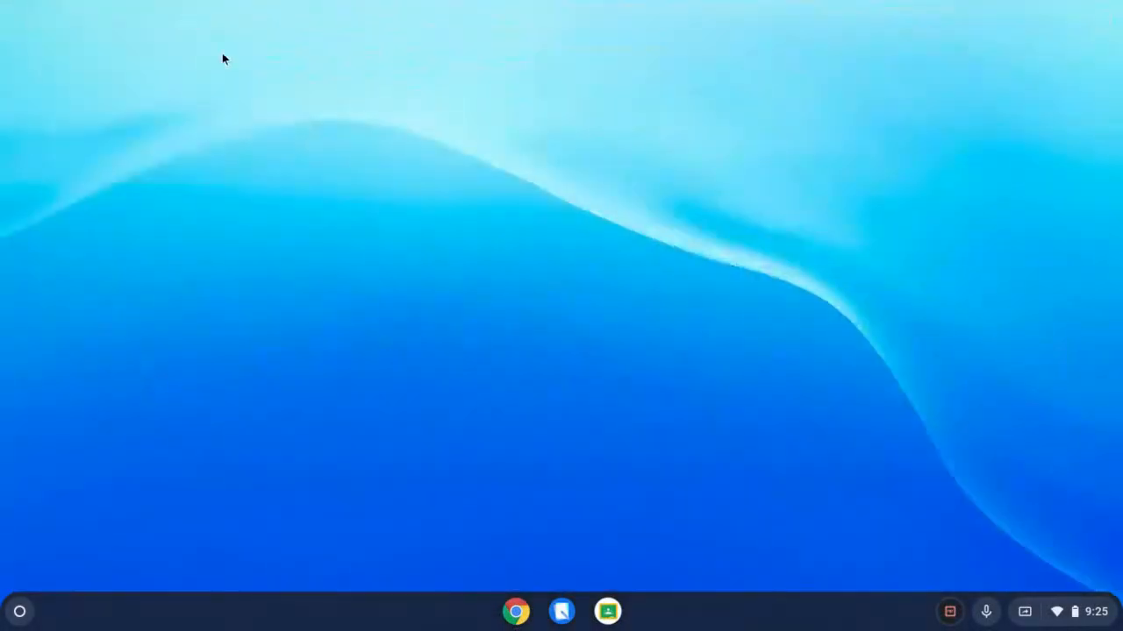